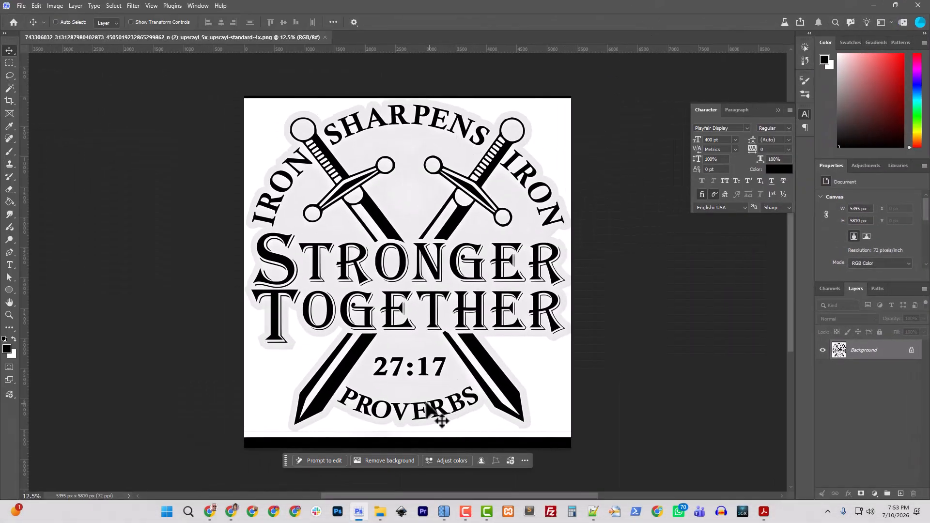
- Select the white area surrounding the emblem with the Magic Wand, using a tolerance of 20
click(10, 88)
scroll(364, 281, up, 2)
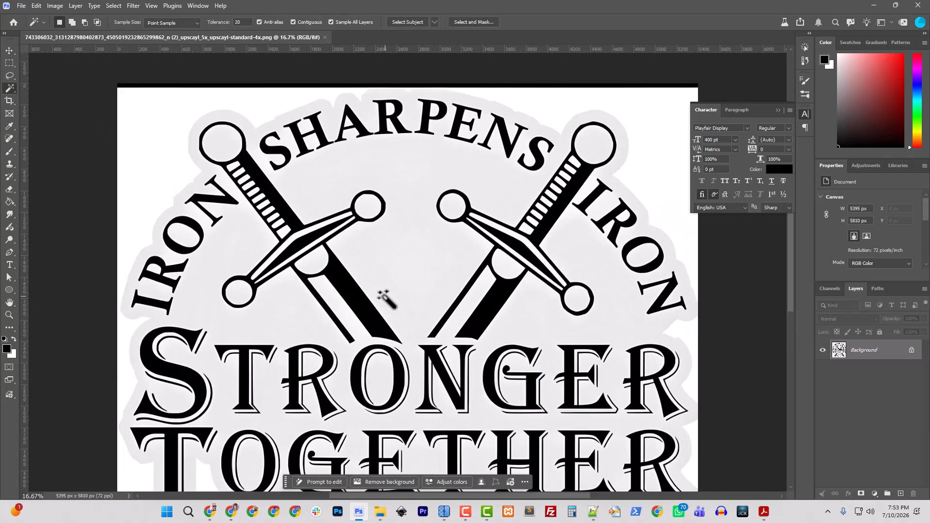
scroll(386, 299, up, 1)
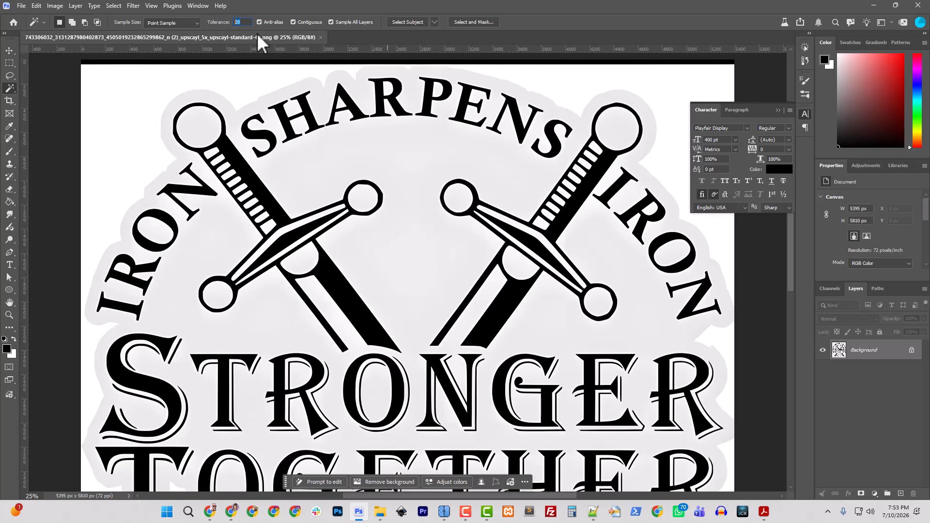
click(566, 94)
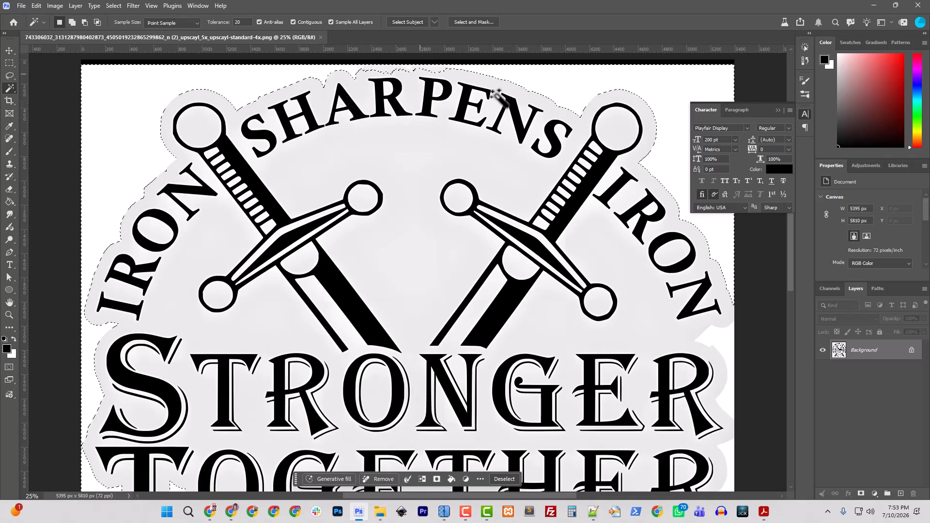
- Use the Lasso to subtract the jagged spill above the middle letters of SHARPENS, following the gray border's outer edge
click(10, 76)
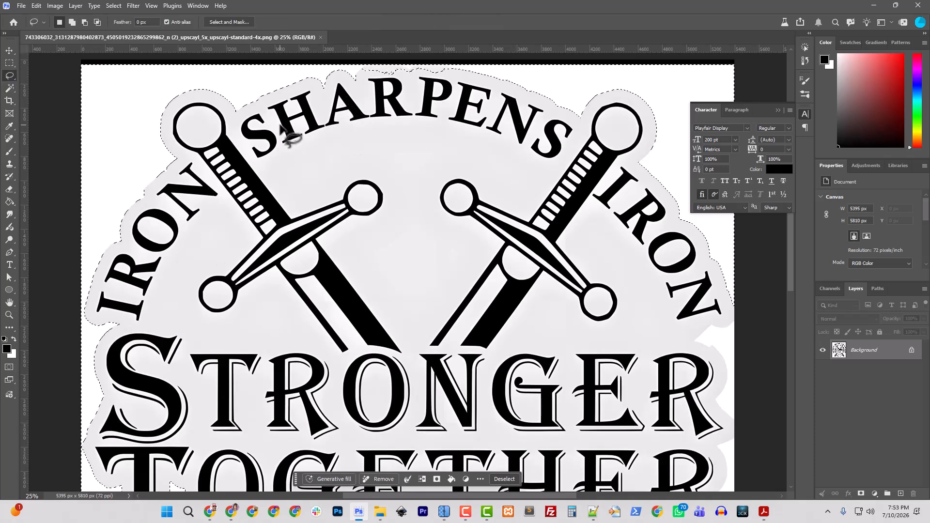
key(ctrl+plus)
drag(397, 165, 384, 394)
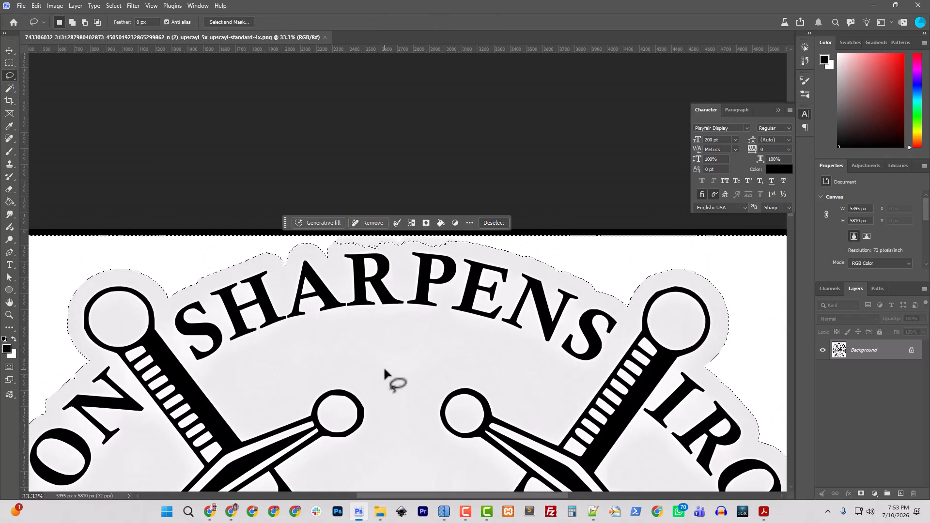
key(ctrl+plus)
mouse_move(289, 237)
mouse_down()
mouse_move(300, 224)
mouse_move(345, 223)
mouse_up()
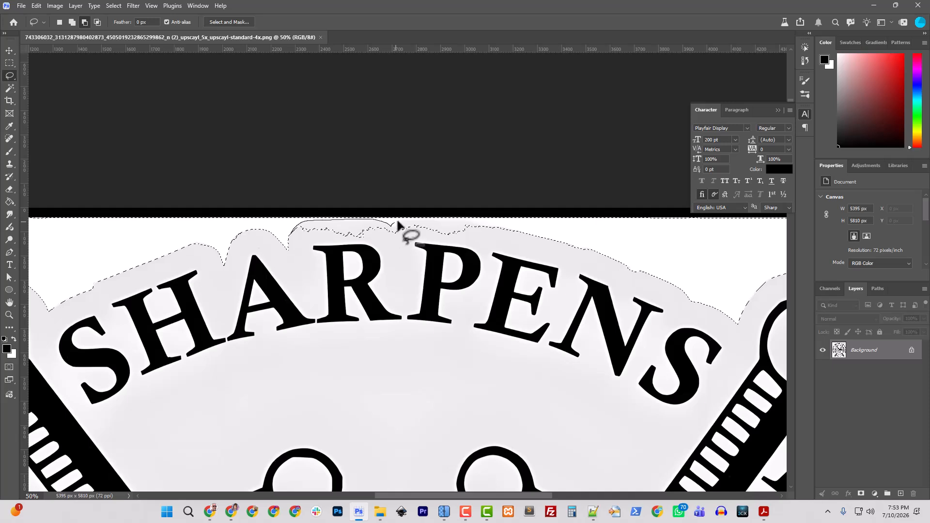
mouse_move(397, 224)
mouse_down()
mouse_move(464, 220)
mouse_move(500, 228)
mouse_move(507, 241)
mouse_move(458, 262)
mouse_move(366, 272)
mouse_move(294, 248)
mouse_up()
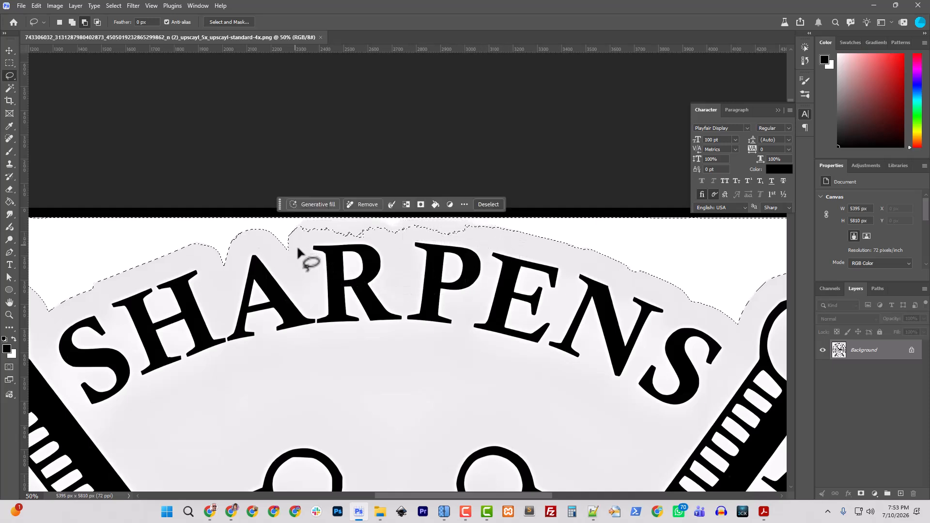
- Add a patch beneath the lower-left sword tip to the selection with the Lasso, crossing the thin gray line into the black strip
drag(314, 329, 529, 145)
mouse_move(208, 307)
mouse_down()
mouse_move(307, 203)
mouse_move(315, 168)
mouse_up()
drag(330, 246, 347, 160)
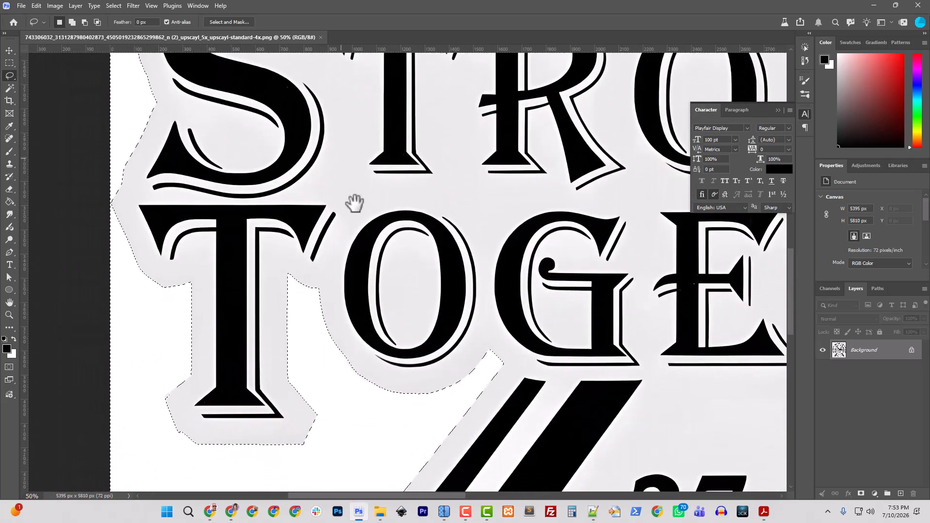
drag(413, 293, 237, 141)
drag(494, 274, 238, 141)
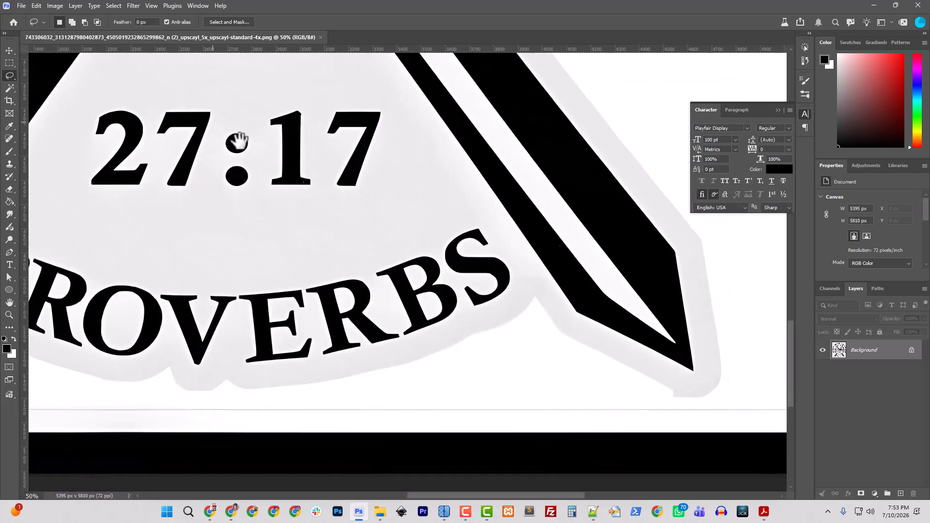
drag(239, 217, 536, 218)
key(ctrl+minus)
key(ctrl+minus)
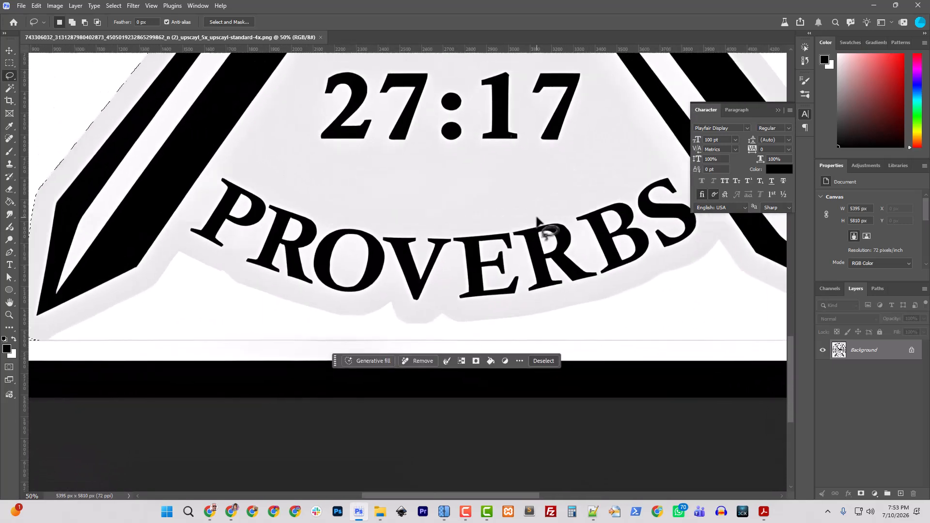
key(ctrl+plus)
key(ctrl+plus)
key(ctrl+plus)
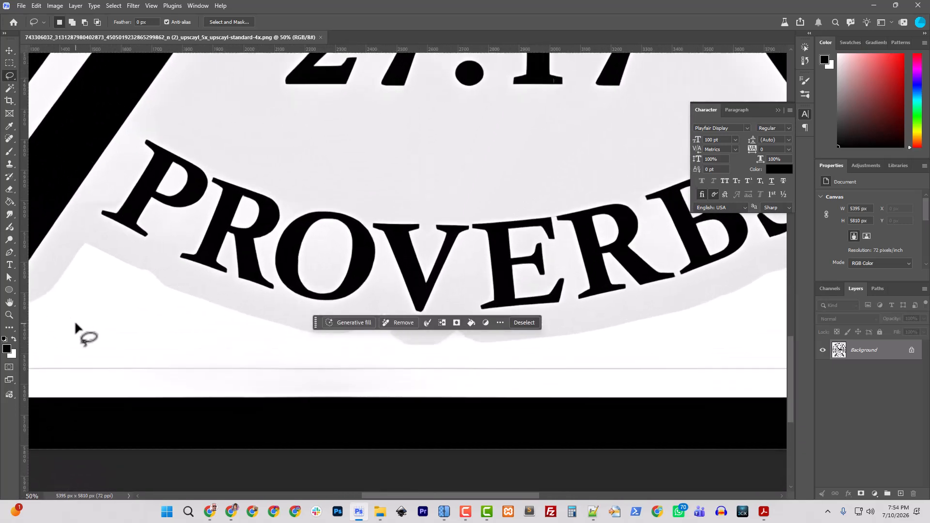
drag(278, 339, 561, 276)
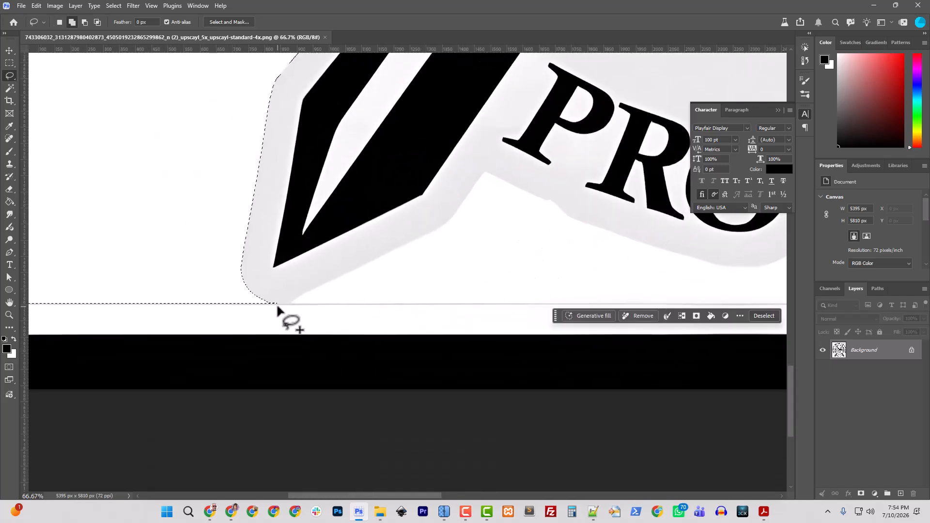
drag(267, 305, 287, 305)
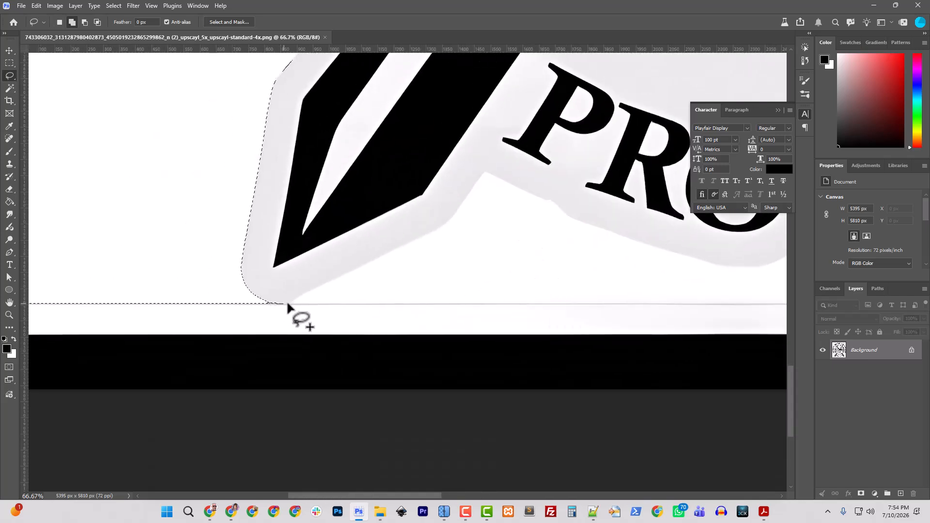
mouse_move(319, 354)
mouse_down()
mouse_move(184, 350)
mouse_move(160, 324)
mouse_move(173, 290)
mouse_move(239, 305)
mouse_up()
- Extend the selection over the image's lower-left black strip and the band beneath PROVERBS, past the thin gray line
drag(153, 318, 376, 359)
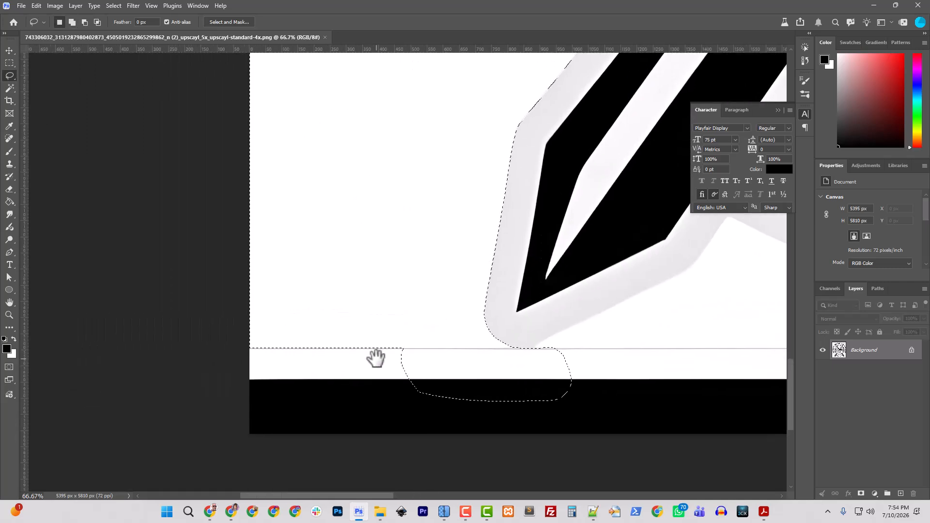
key(ctrl+minus)
key(ctrl+minus)
mouse_move(320, 301)
mouse_down()
mouse_move(405, 307)
mouse_move(492, 347)
mouse_move(369, 404)
mouse_move(274, 345)
mouse_move(289, 356)
mouse_up()
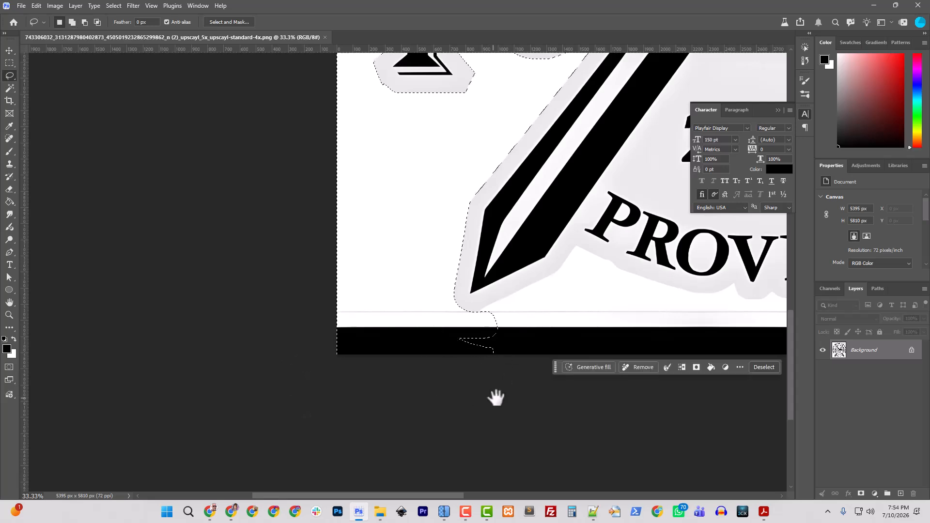
drag(494, 394, 181, 407)
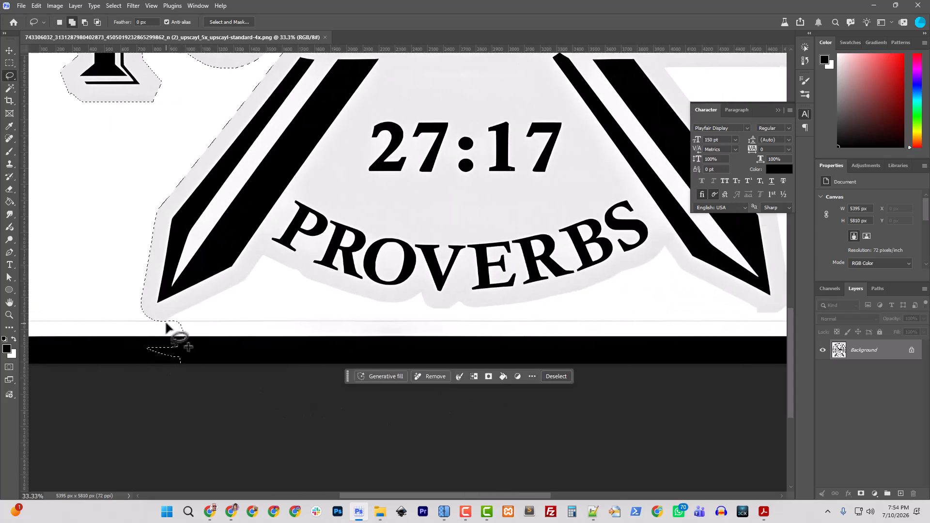
mouse_move(165, 327)
mouse_down()
mouse_move(532, 319)
mouse_move(559, 375)
mouse_move(370, 423)
mouse_move(83, 424)
mouse_move(71, 410)
mouse_move(122, 347)
mouse_move(163, 328)
mouse_up()
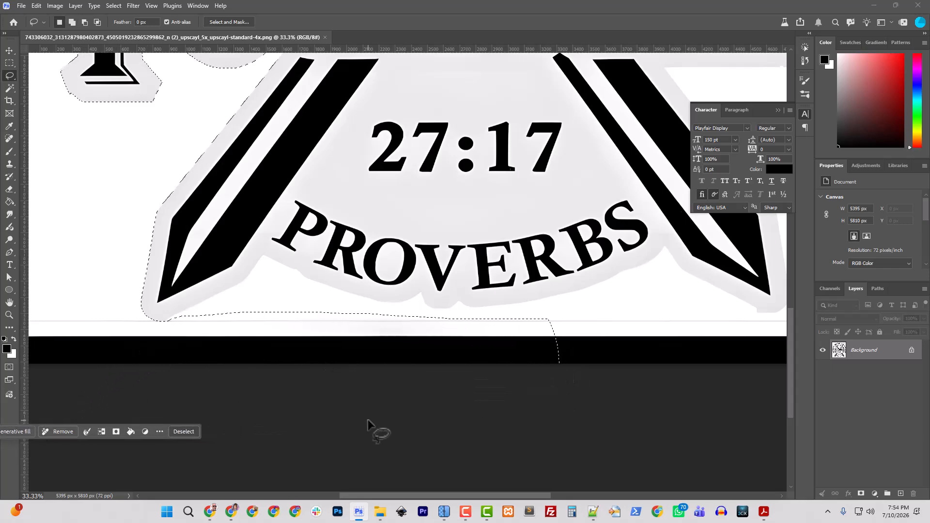
- Add the rest of the lower black strip to the selection, passing under the right sword tip to the image's right edge
key(ctrl+minus)
key(ctrl+minus)
drag(452, 415, 210, 409)
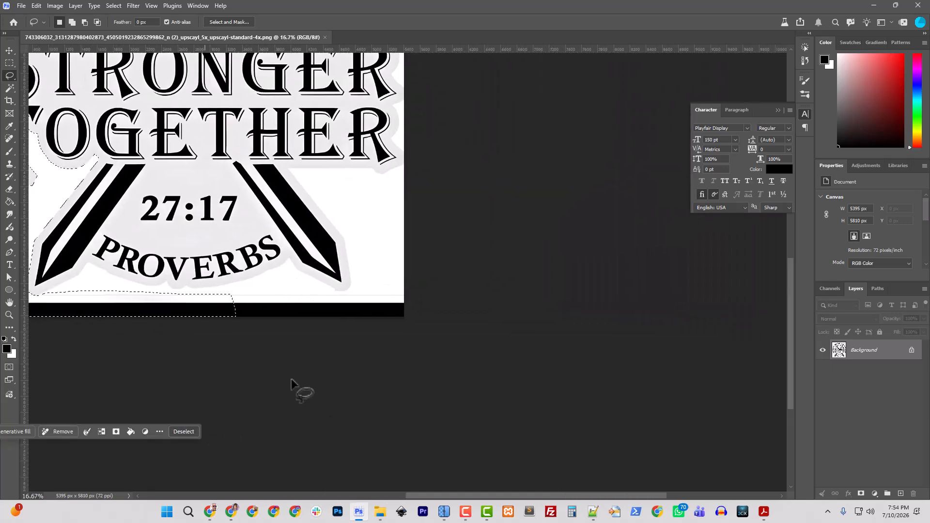
key(ctrl+plus)
key(ctrl+plus)
drag(116, 339, 283, 303)
mouse_move(220, 286)
mouse_down()
mouse_move(278, 276)
mouse_move(419, 285)
mouse_move(618, 271)
mouse_move(634, 346)
mouse_move(600, 394)
mouse_move(231, 398)
mouse_move(196, 376)
mouse_move(190, 307)
mouse_move(208, 320)
mouse_up()
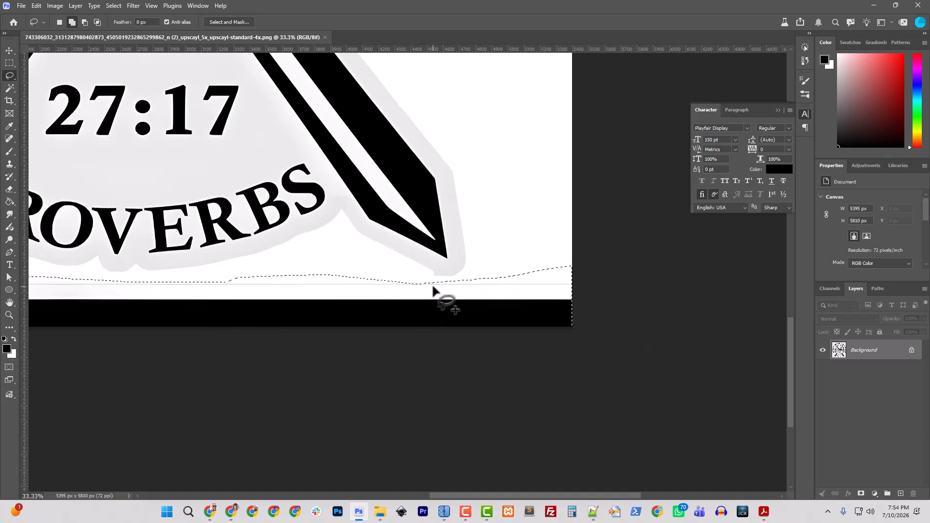
- Add the remaining white areas beside the right sword and beneath PROVERBS to the selection with the Magic Wand
drag(523, 201, 495, 364)
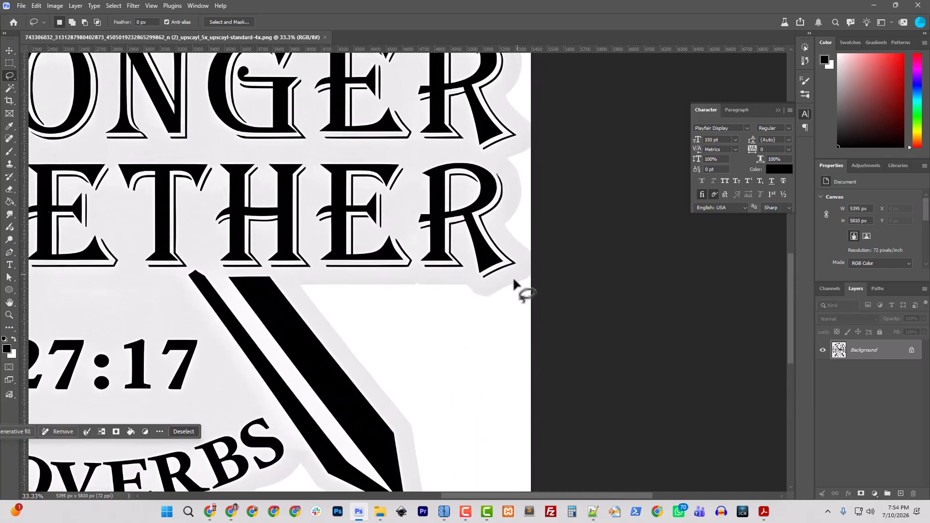
key(ctrl+minus)
key(ctrl+minus)
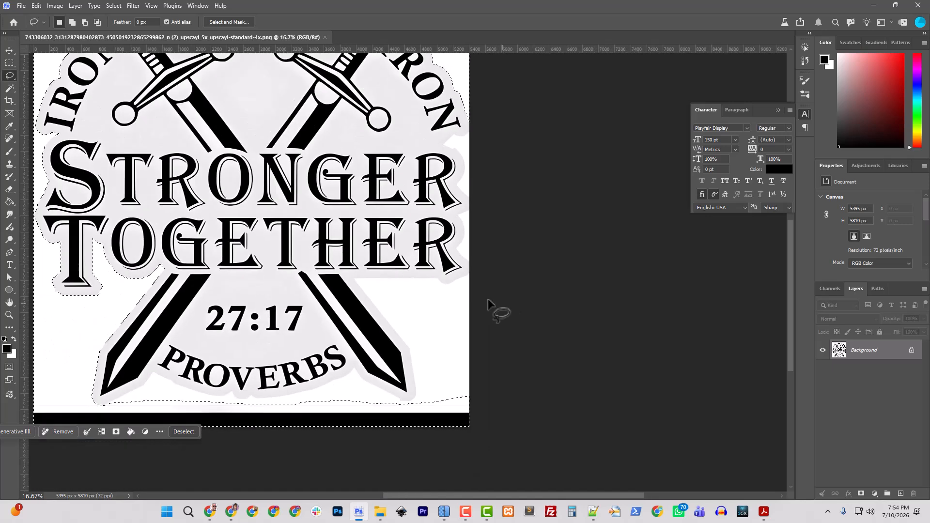
click(9, 88)
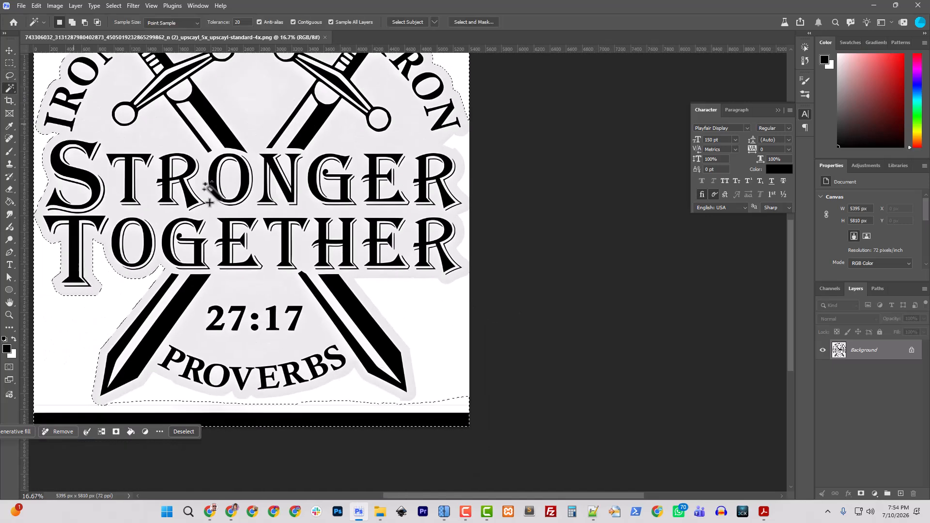
shift+click(425, 307)
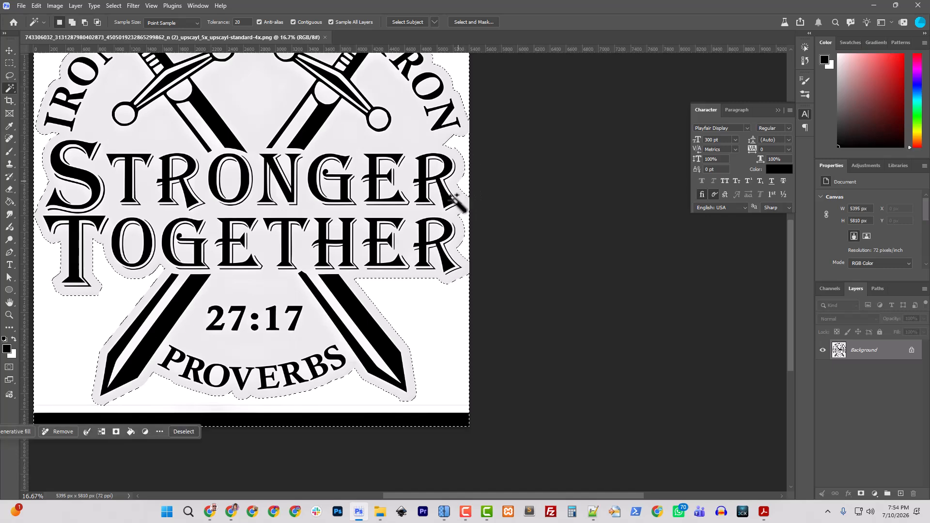
- Add the right part of the black strip along the image's upper edge to the selection with the Lasso
scroll(460, 184, up, 3)
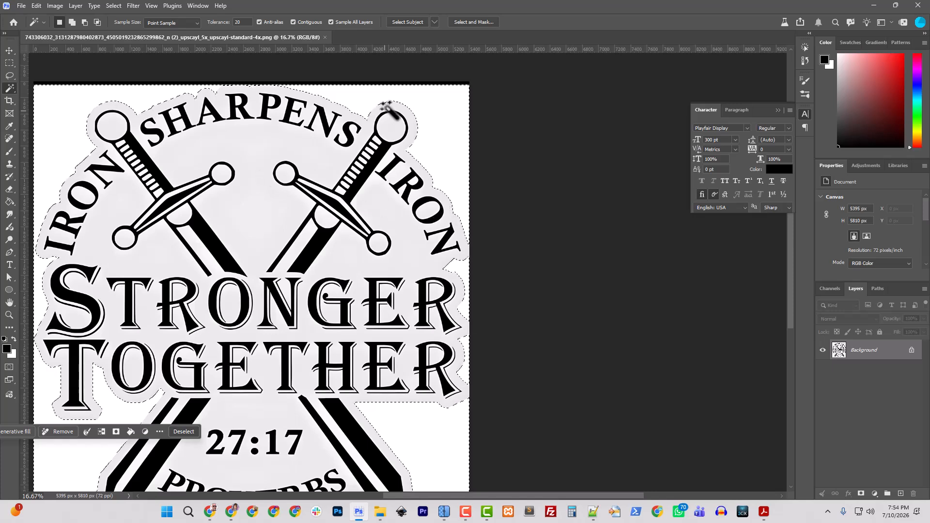
click(10, 75)
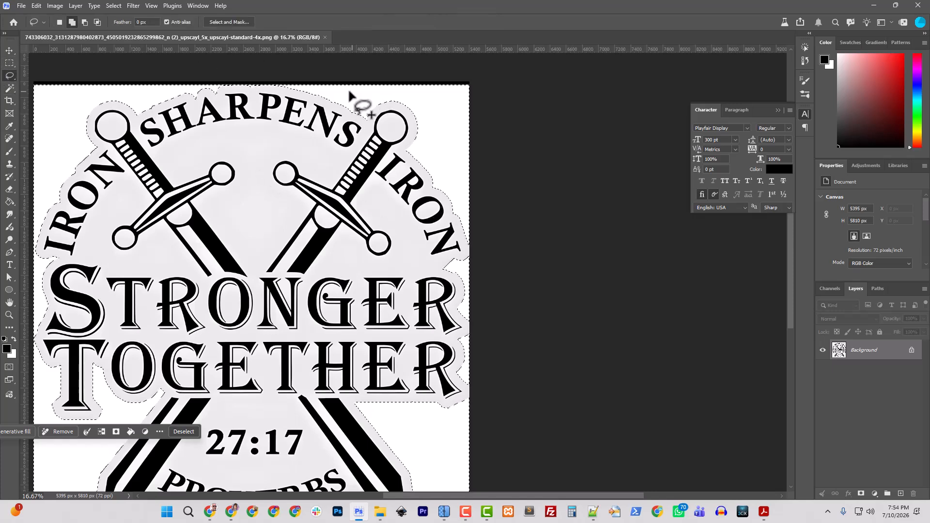
mouse_move(343, 91)
mouse_down()
mouse_move(501, 95)
mouse_move(464, 50)
mouse_move(323, 41)
mouse_move(250, 59)
mouse_move(324, 95)
mouse_up()
drag(335, 145, 393, 272)
key(ctrl+plus)
key(ctrl+plus)
key(ctrl+plus)
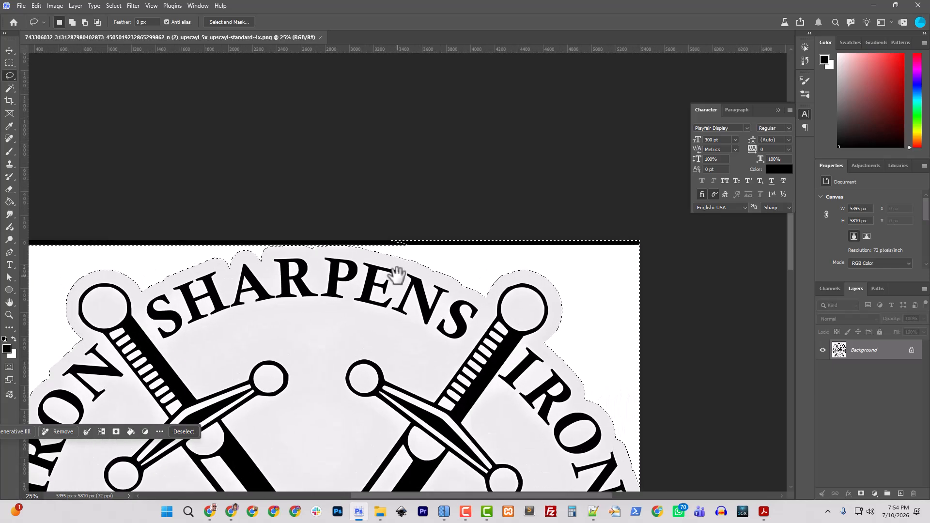
- Refine the selection edge above the P in SHARPENS and add the left part of the upper black strip
mouse_move(316, 223)
mouse_down()
mouse_move(270, 218)
mouse_move(256, 195)
mouse_move(408, 194)
mouse_move(432, 222)
mouse_move(423, 232)
mouse_move(378, 235)
mouse_up()
drag(274, 266, 467, 271)
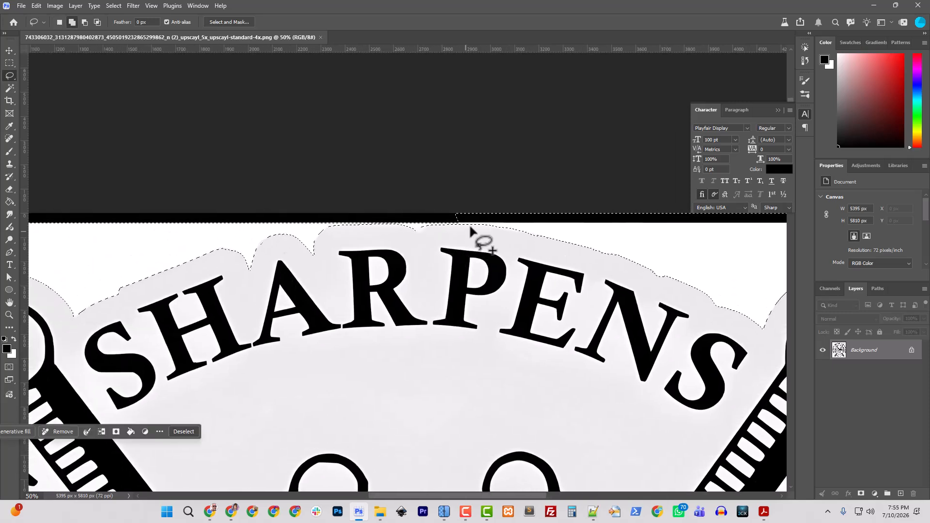
mouse_move(464, 225)
mouse_down()
mouse_move(319, 225)
mouse_move(307, 201)
mouse_move(441, 191)
mouse_move(480, 205)
mouse_move(477, 225)
mouse_up()
mouse_move(302, 236)
mouse_down()
mouse_move(398, 222)
mouse_move(108, 221)
mouse_move(120, 176)
mouse_move(317, 187)
mouse_move(195, 228)
mouse_move(308, 241)
mouse_move(492, 242)
mouse_up()
mouse_move(455, 207)
mouse_down()
mouse_move(337, 260)
mouse_move(152, 212)
mouse_move(460, 205)
mouse_up()
scroll(504, 264, down, 4)
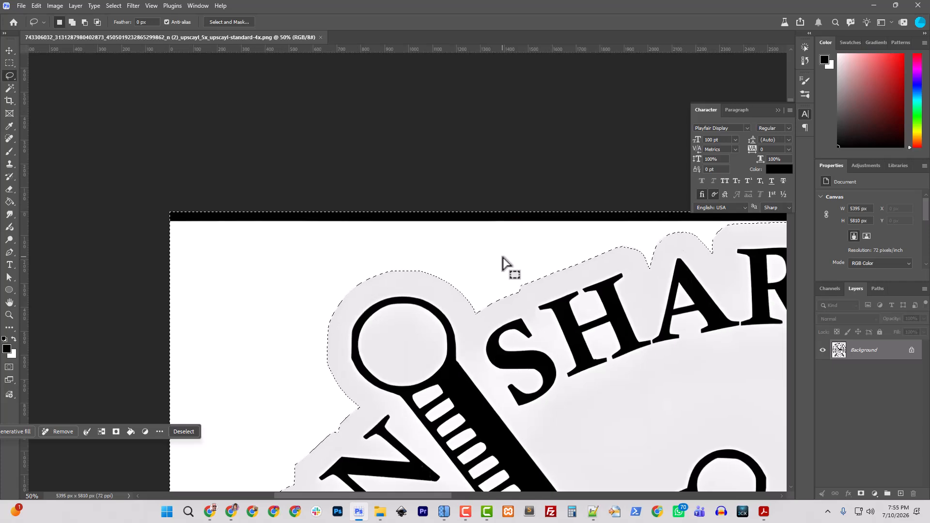
- Unlock the background layer, then delete the selected area around the emblem and clear the selection
drag(592, 338, 424, 187)
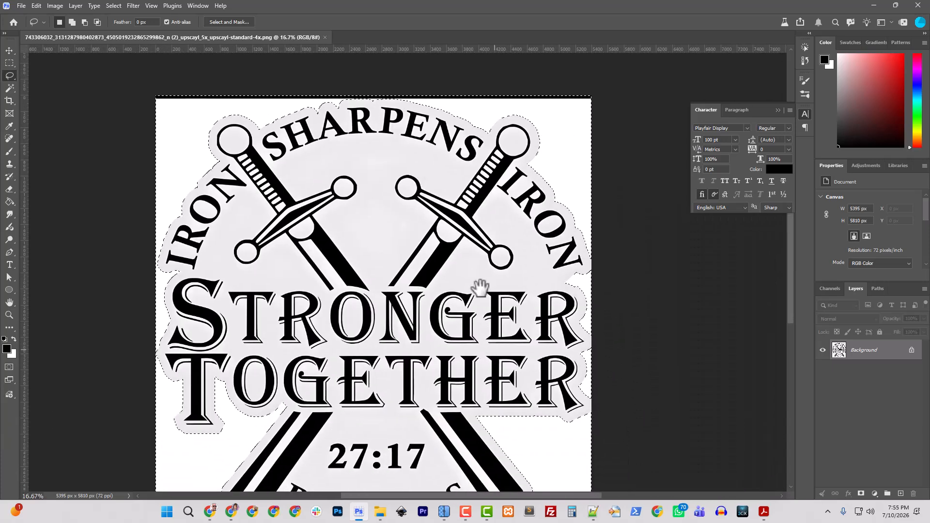
drag(491, 351, 445, 196)
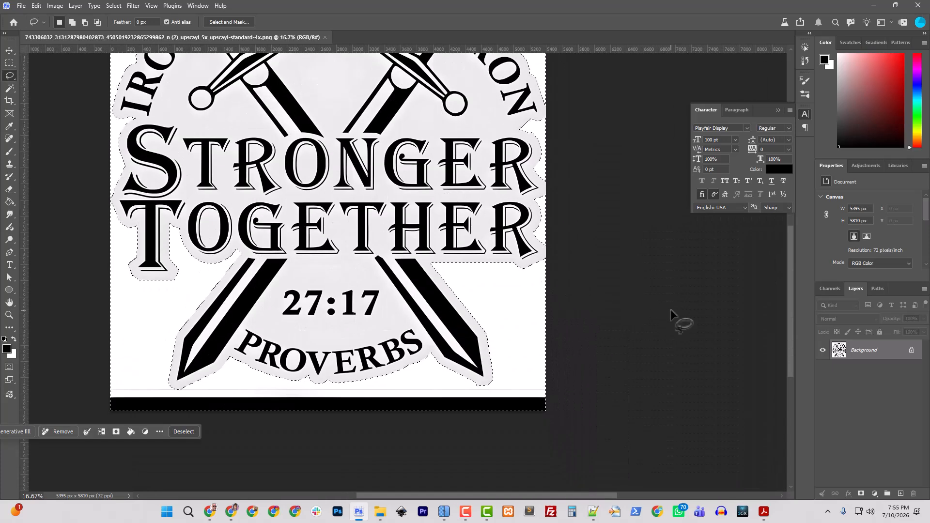
key(shift+BackSpace)
click(524, 141)
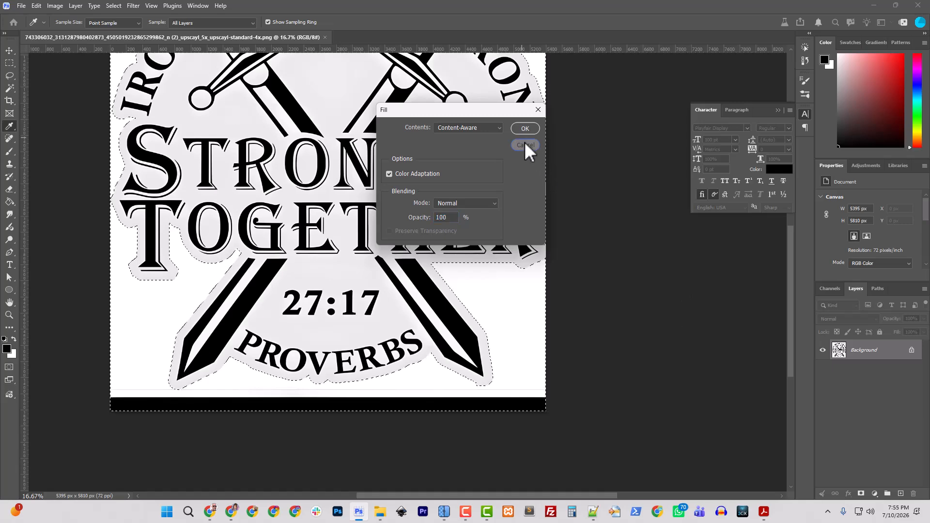
click(911, 350)
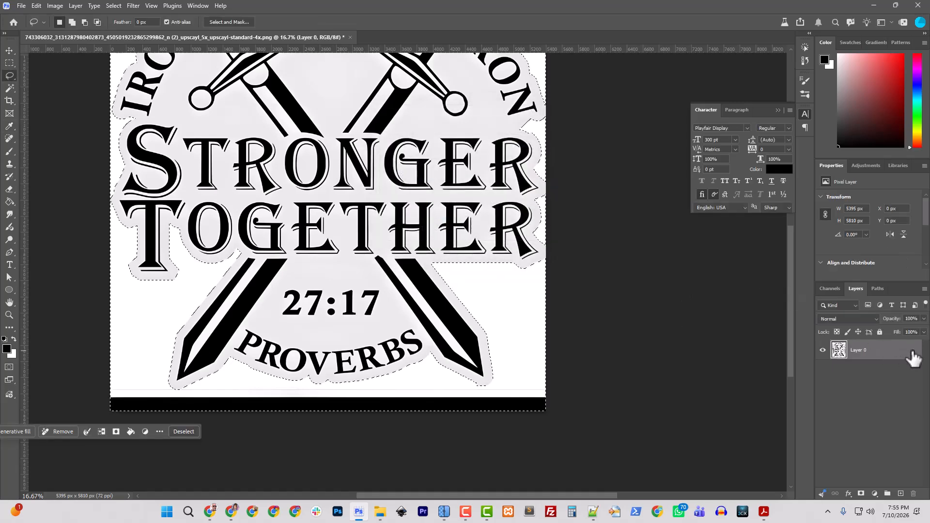
key(Delete)
key(ctrl+d)
key(ctrl+minus)
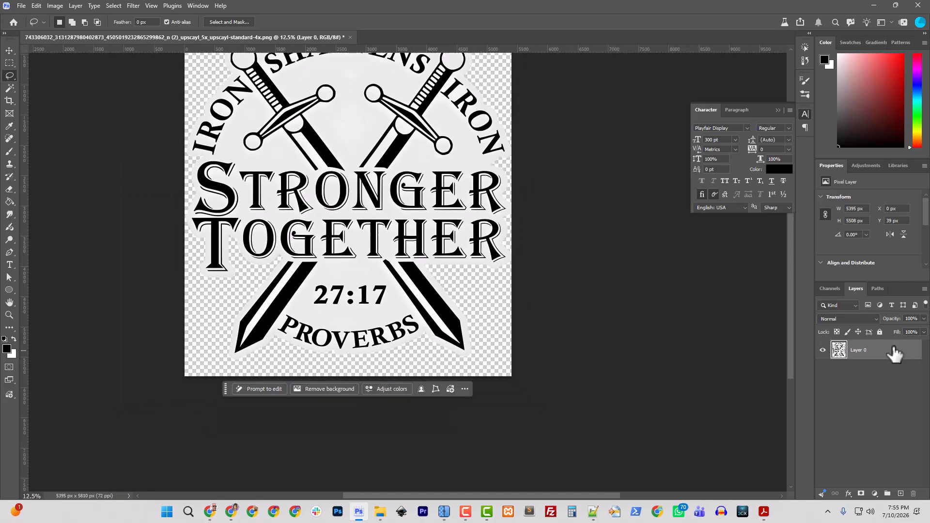
- Enlarge the canvas by 500 pixels in both width and height relative to its current dimensions
click(54, 6)
click(93, 99)
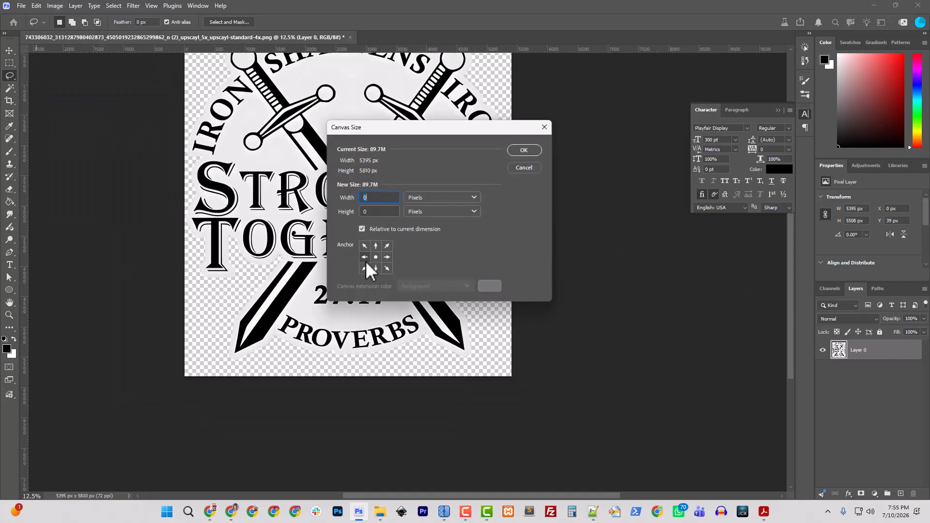
text(50)
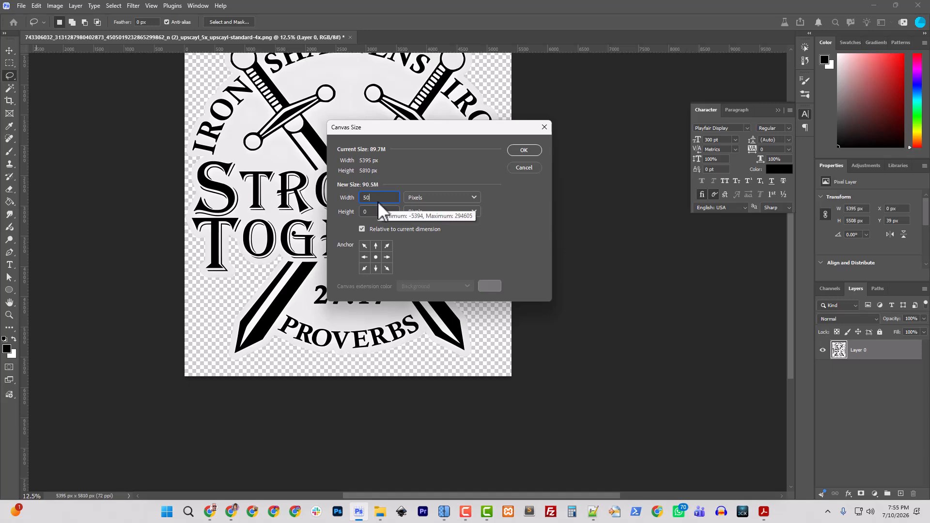
text(0)
key(Tab)
text(500)
key(Return)
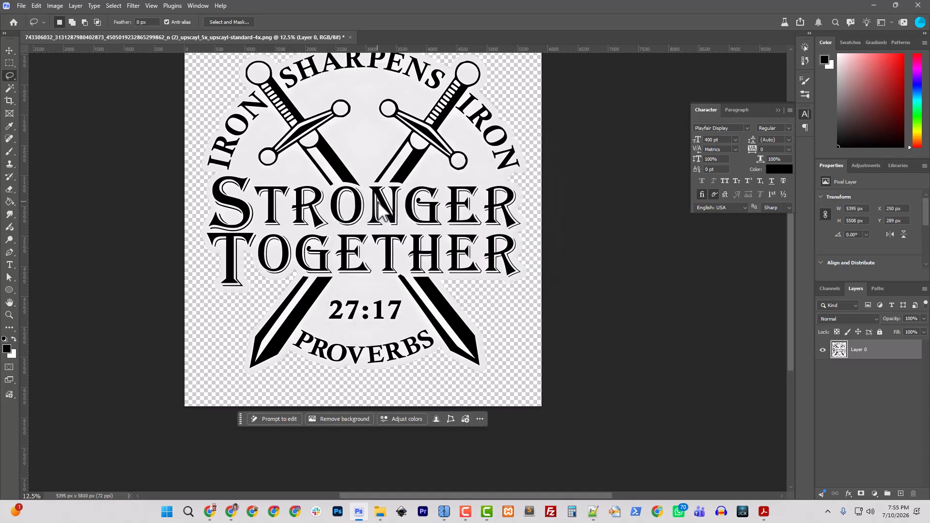
- Add a solid black (000000) color fill layer and place it beneath the emblem layer
click(874, 493)
click(879, 481)
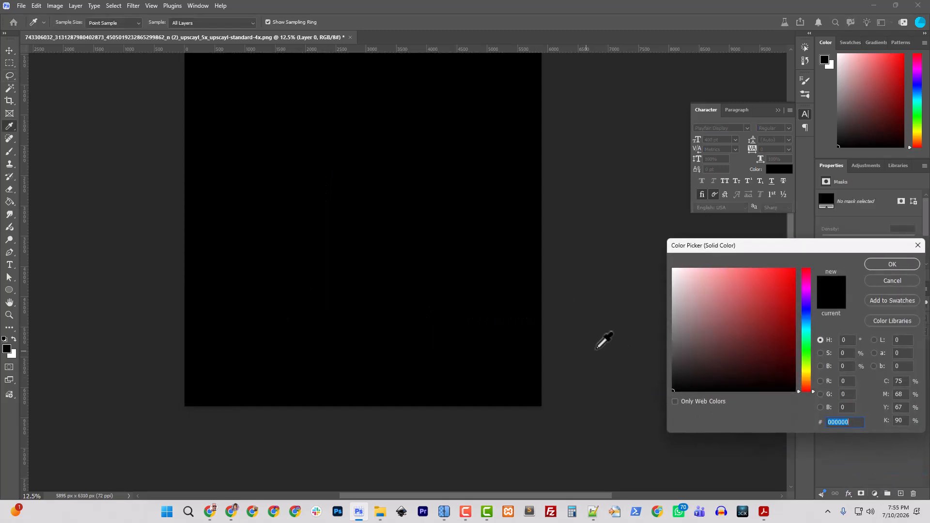
click(894, 264)
drag(887, 350, 884, 377)
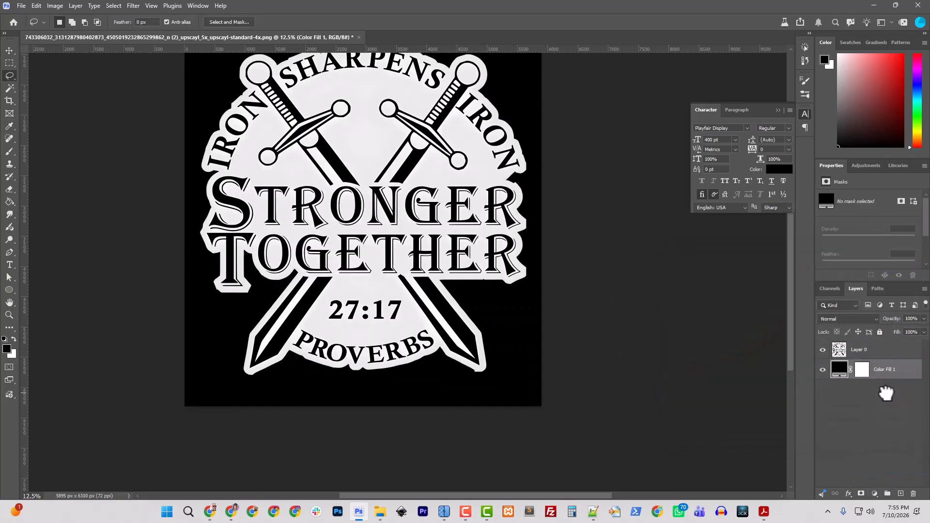
- Check the cut-out edge around the lettering against the black fill and load the emblem layer's outline as a selection
scroll(595, 357, up, 2)
scroll(594, 358, up, 1)
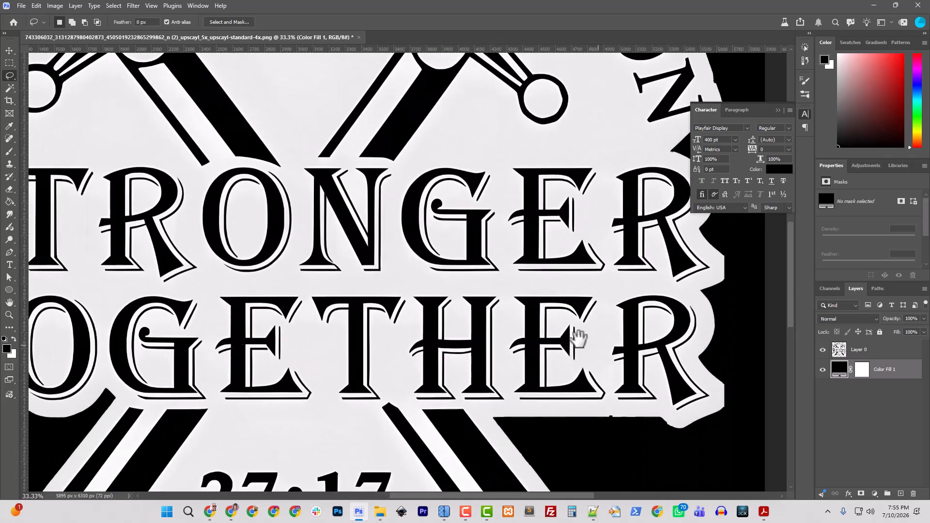
drag(581, 332, 187, 290)
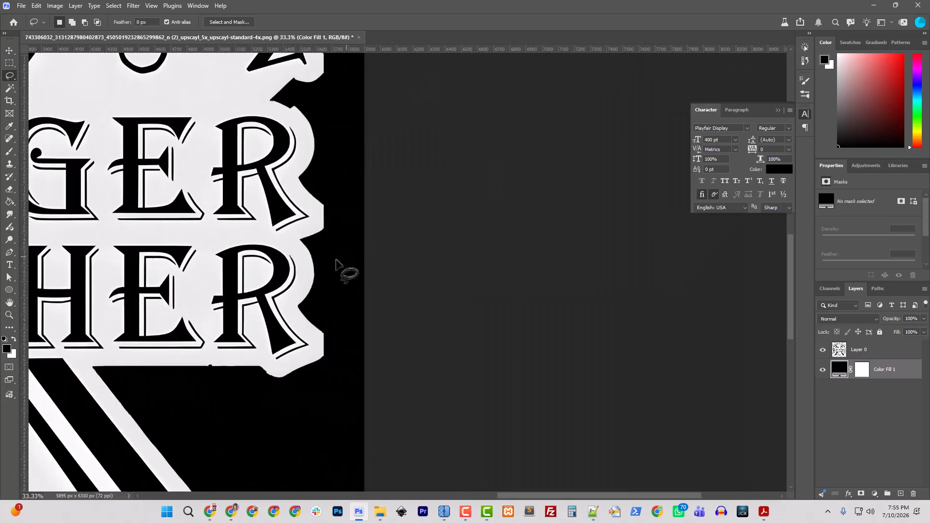
drag(237, 357, 396, 293)
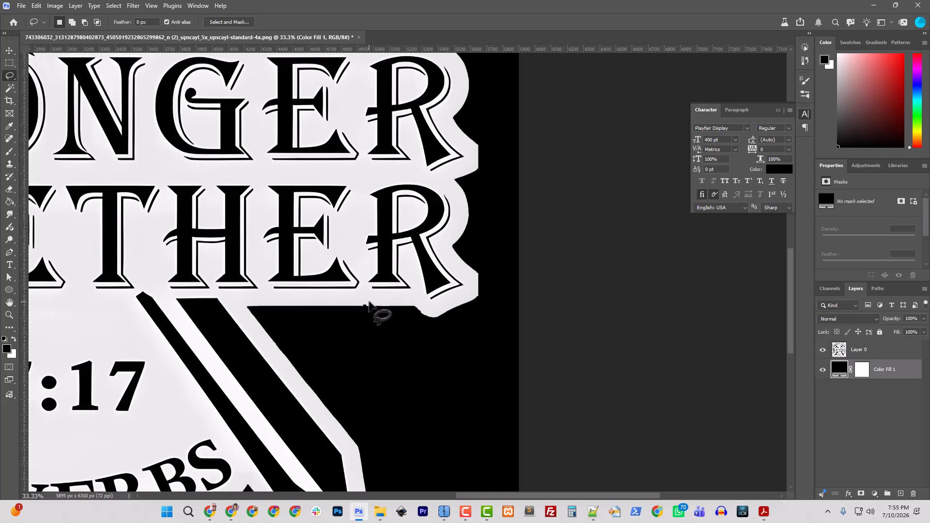
scroll(374, 325, up, 2)
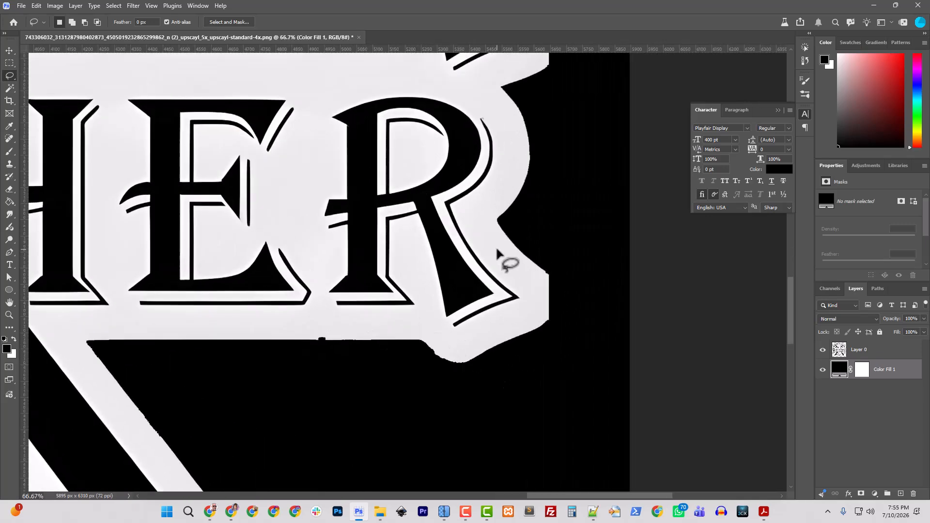
scroll(479, 334, up, 3)
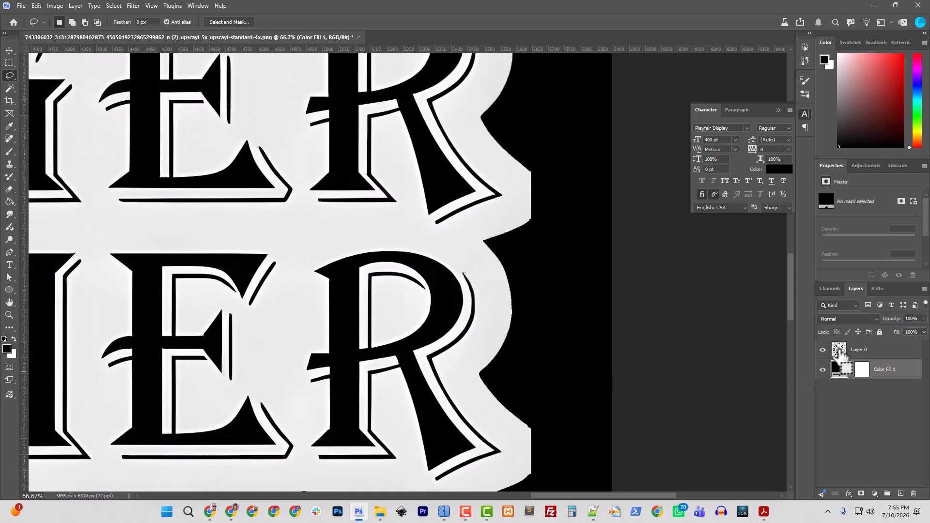
ctrl+click(839, 351)
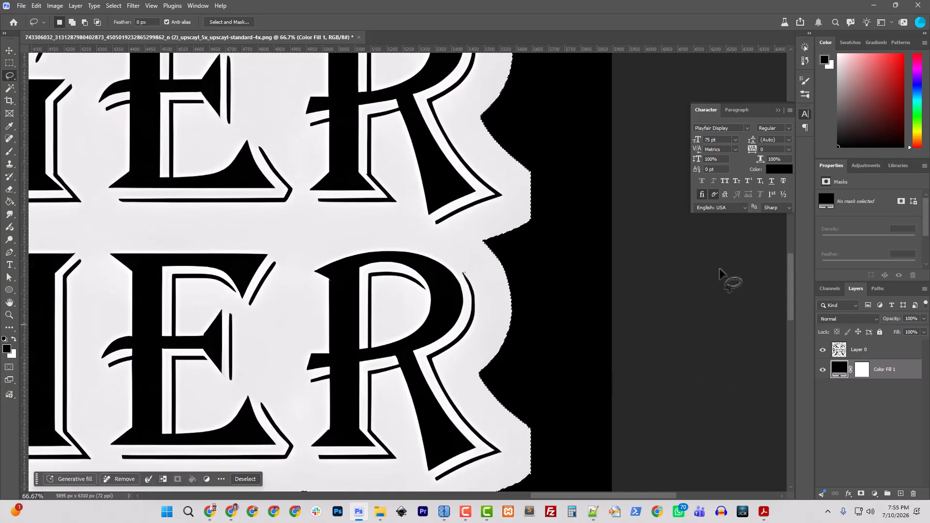
- Expand the emblem selection by 1 pixel
click(120, 5)
mouse_move(163, 155)
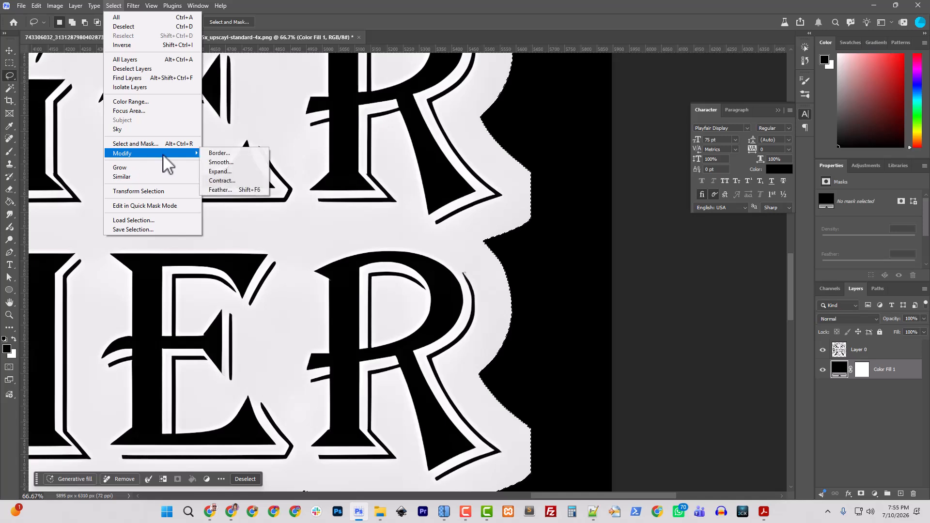
click(218, 171)
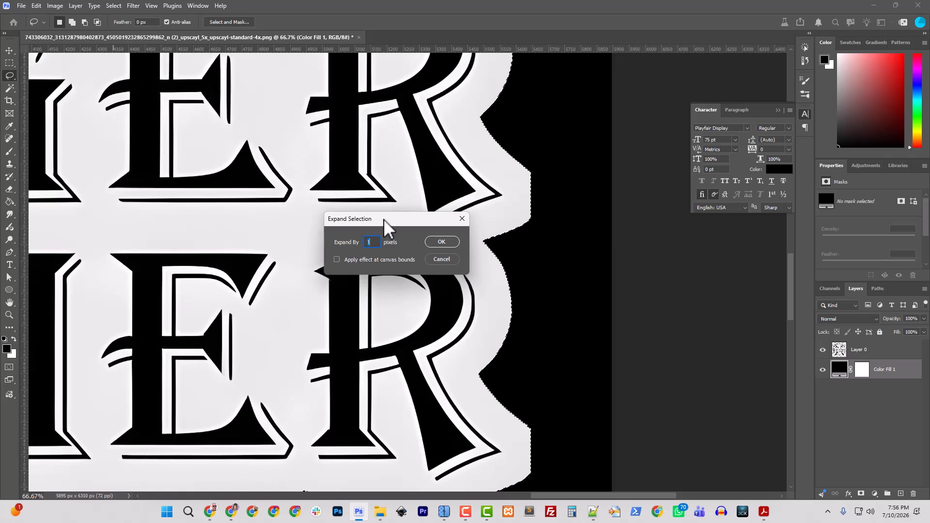
key(Return)
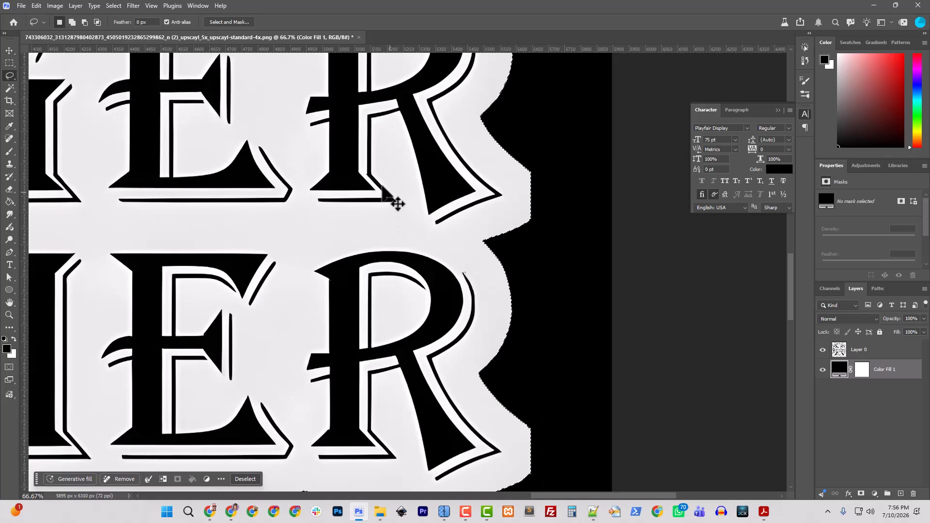
- Contract the emblem selection so that its outline runs inside the rough cut-out edge
click(111, 6)
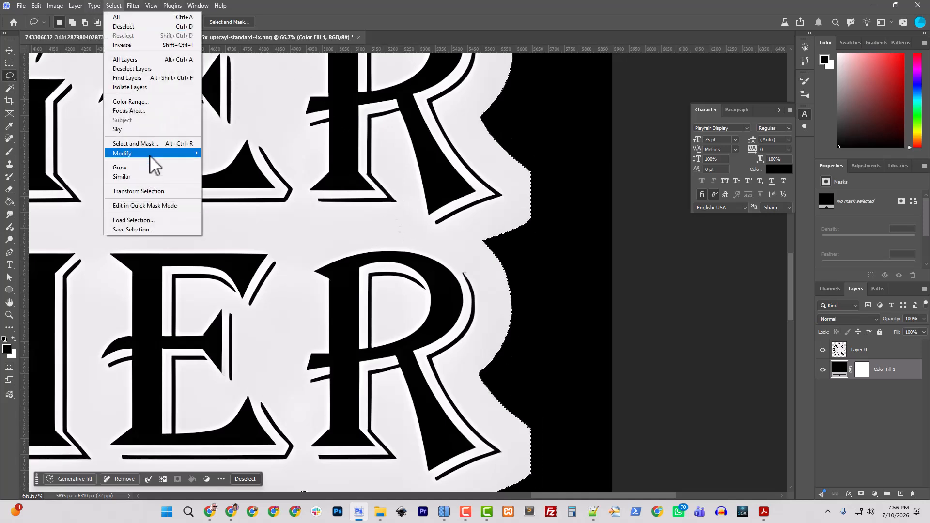
mouse_move(151, 153)
click(247, 180)
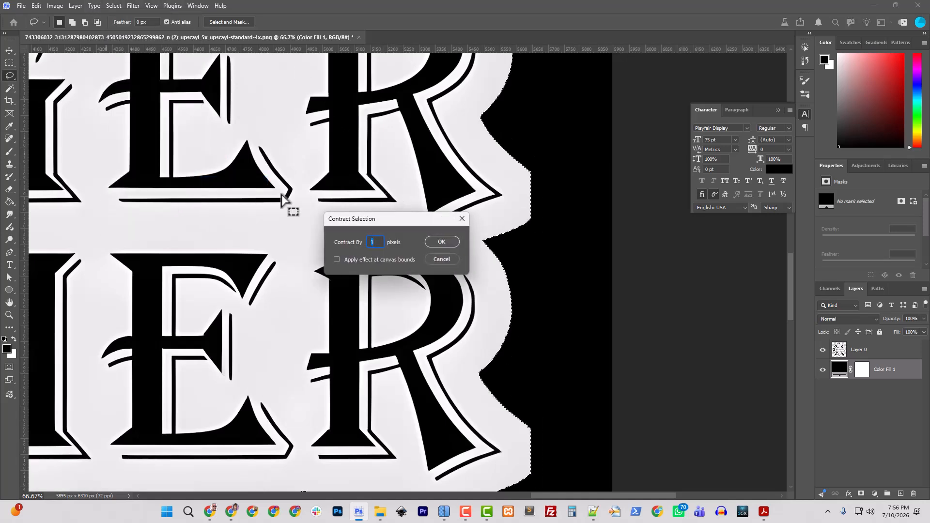
key(Return)
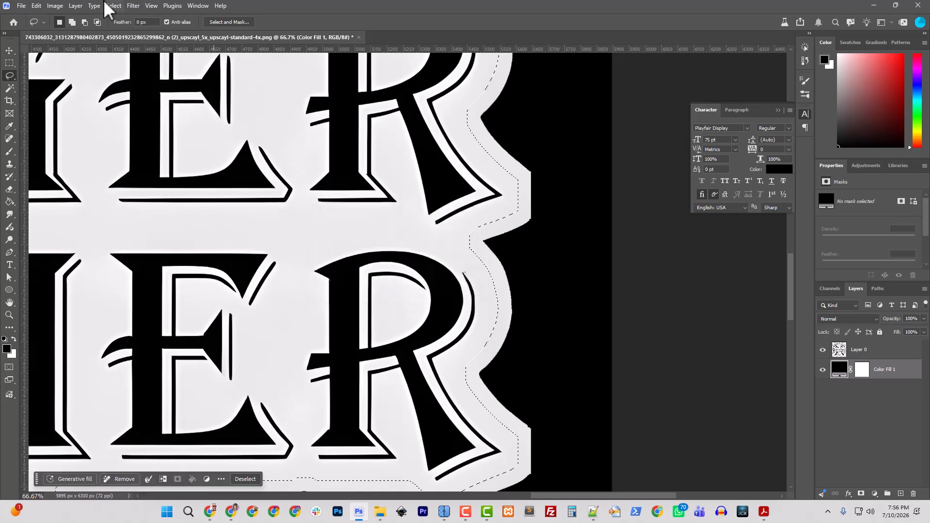
- Smooth the contracted emblem selection
click(112, 6)
mouse_move(154, 154)
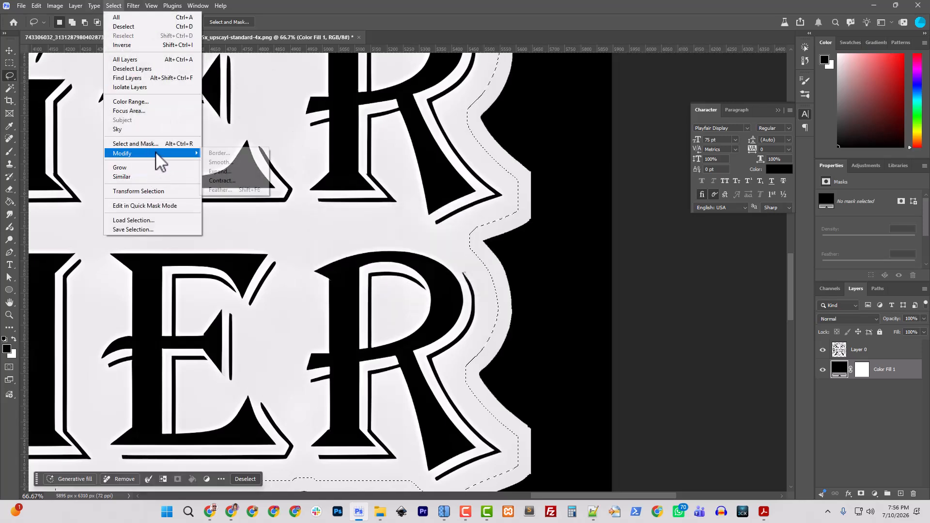
click(226, 162)
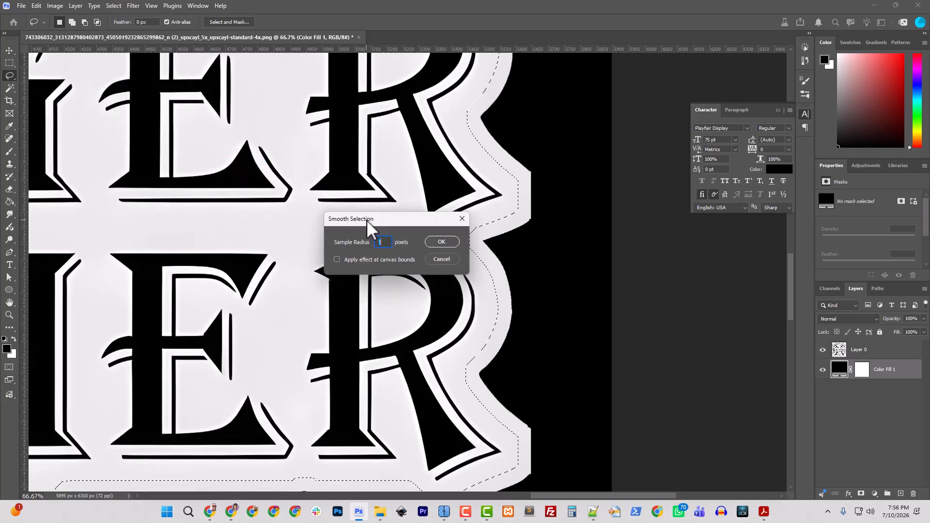
text(2)
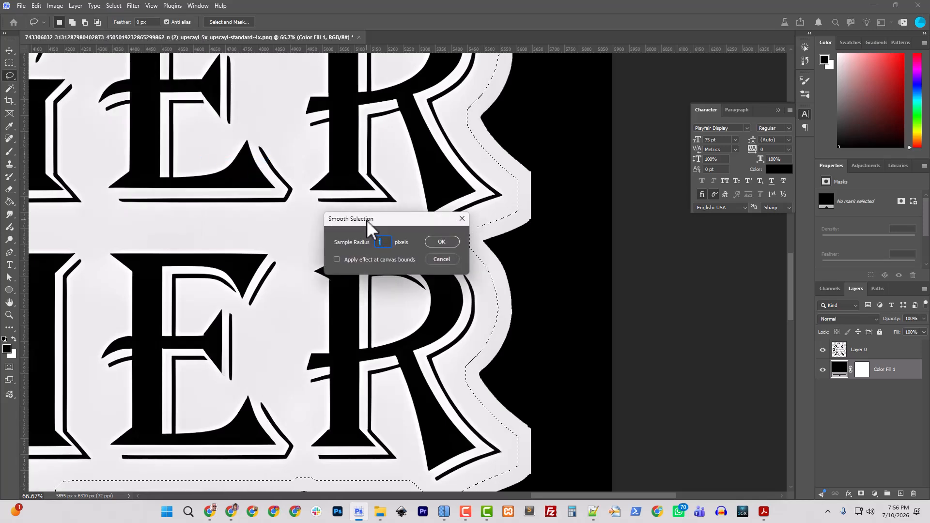
key(Return)
- Check the selection outline around the whole emblem and copy the selected part of Layer 0 to a new layer
key(ctrl+minus)
key(ctrl+minus)
key(ctrl+minus)
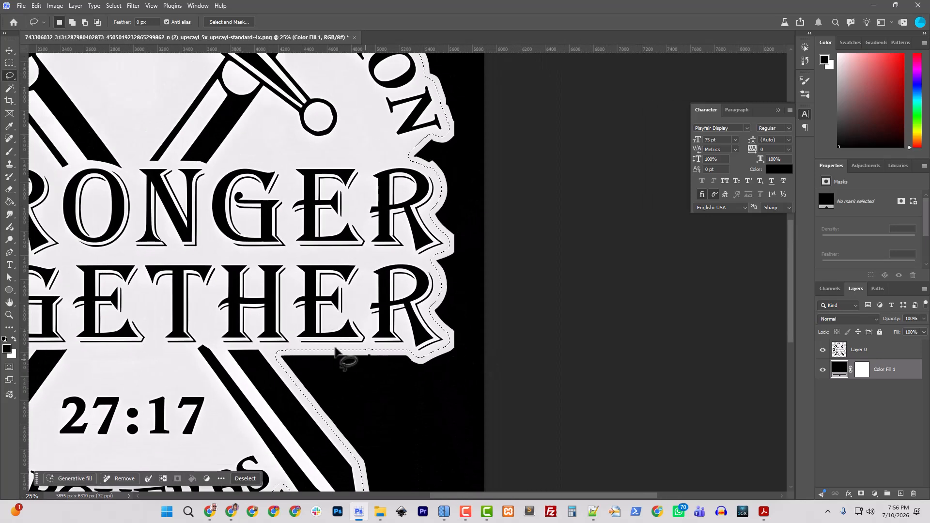
drag(337, 351, 568, 209)
drag(576, 283, 620, 439)
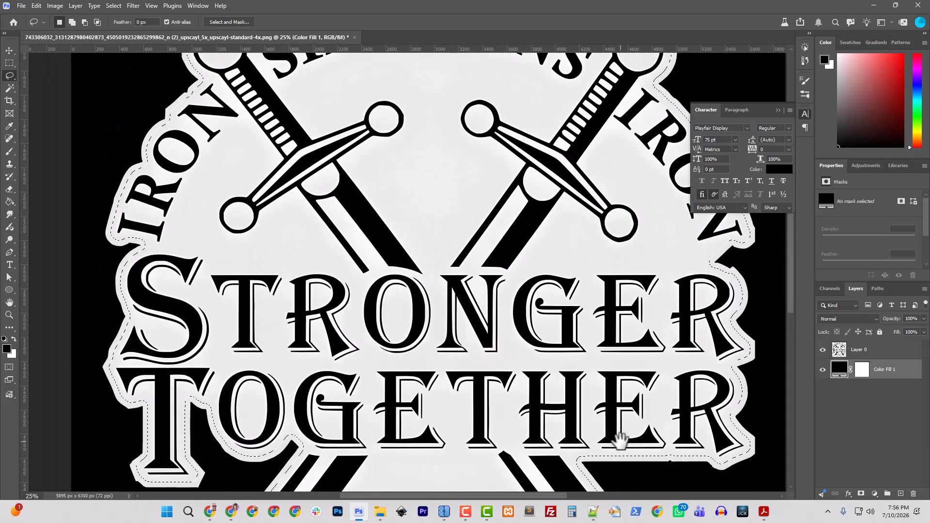
drag(574, 143, 510, 262)
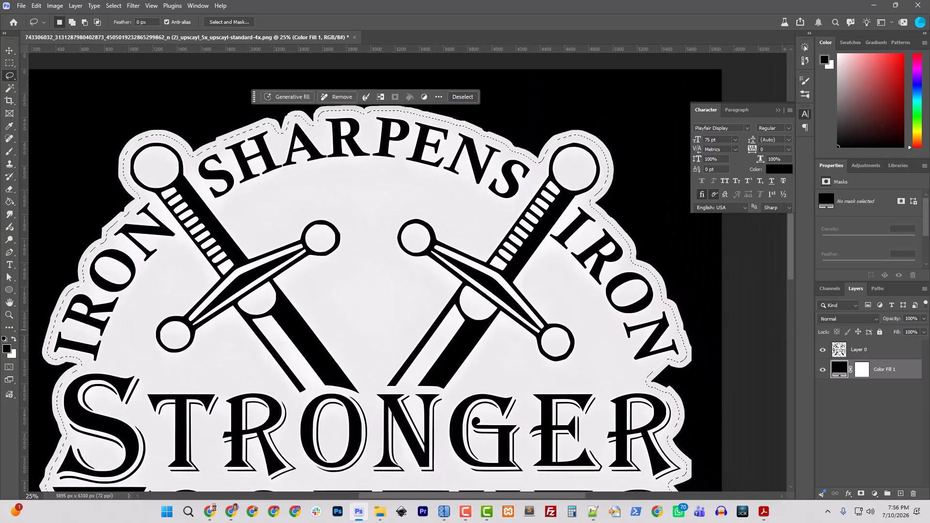
click(862, 353)
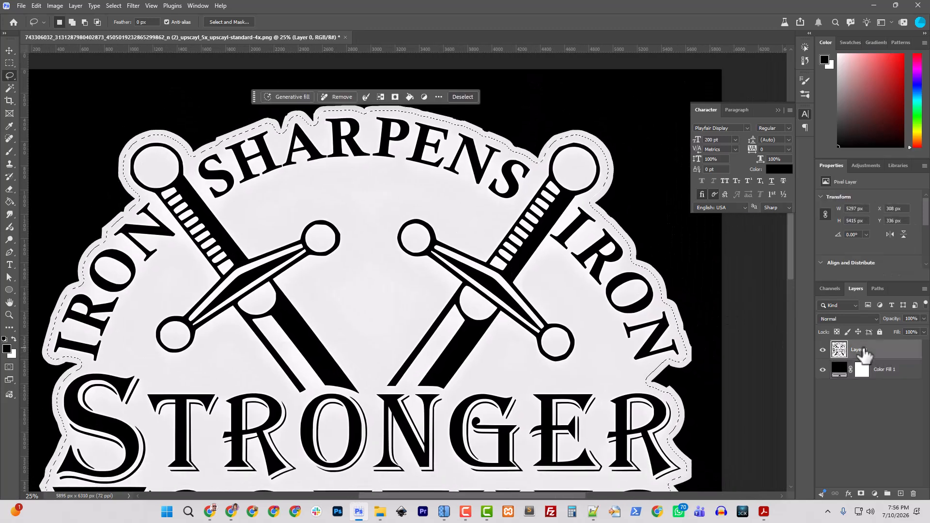
key(ctrl+j)
- Hide and show Layer 0 to compare the new copy's edge with the original cut-out
click(823, 370)
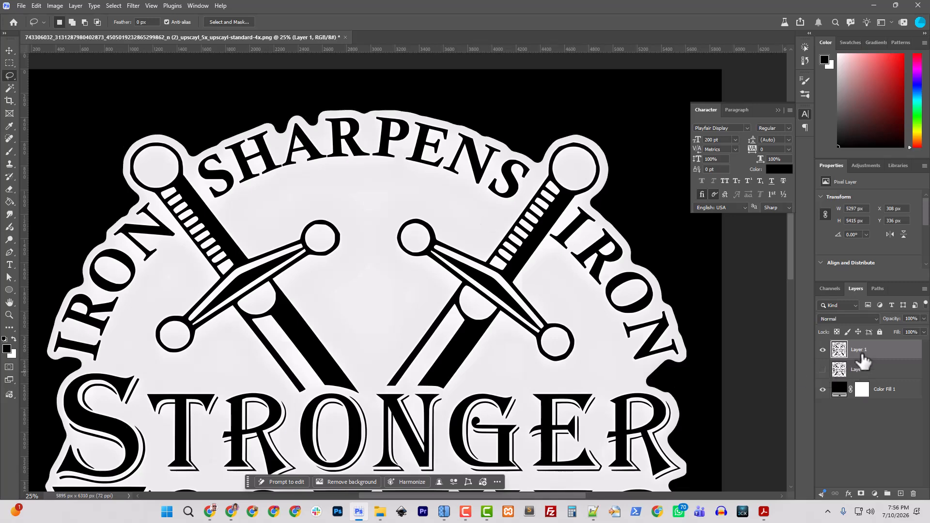
right_click(861, 355)
click(839, 370)
click(822, 370)
- Add a Stroke layer style to Layer 1 and set its color to red (ff0000)
right_click(853, 350)
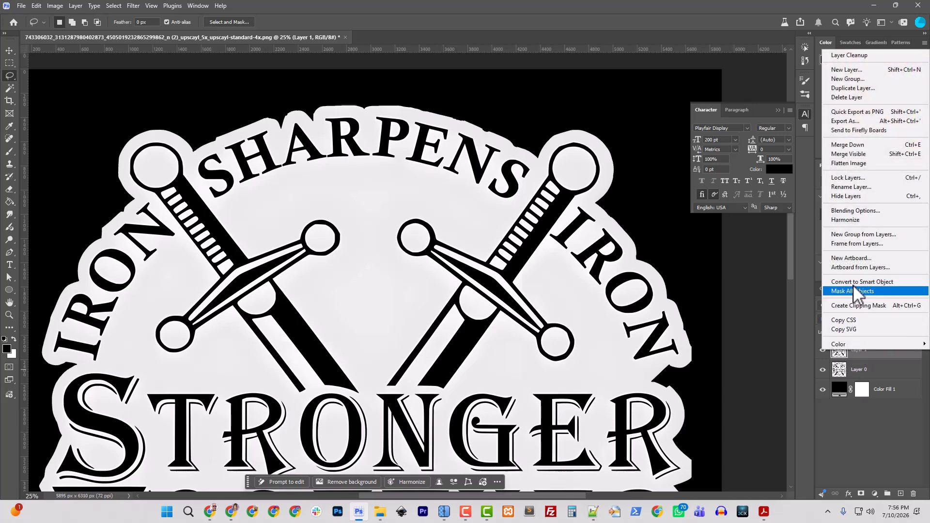
click(851, 211)
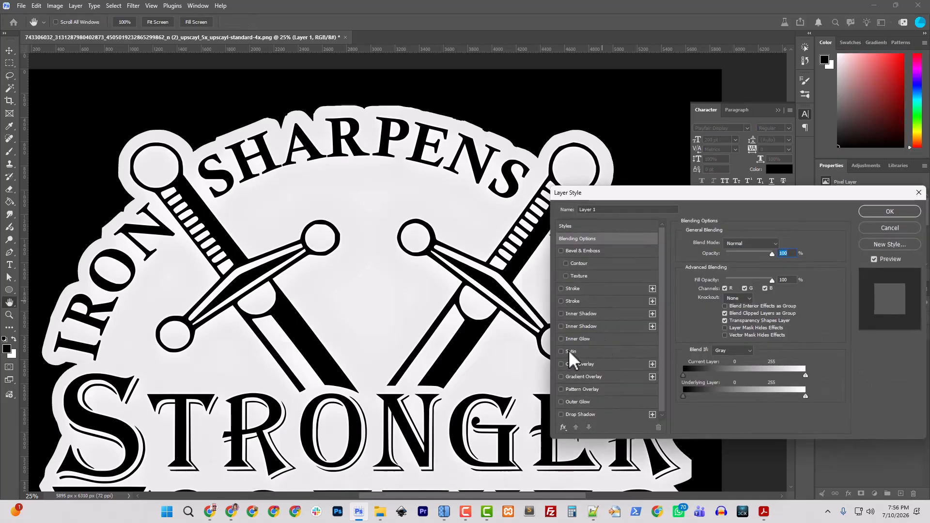
click(574, 288)
click(705, 313)
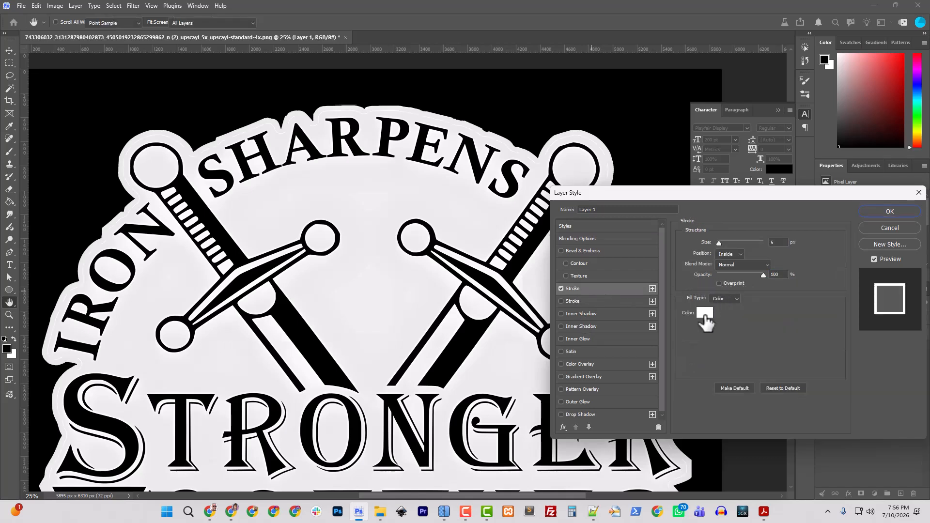
drag(773, 281, 795, 269)
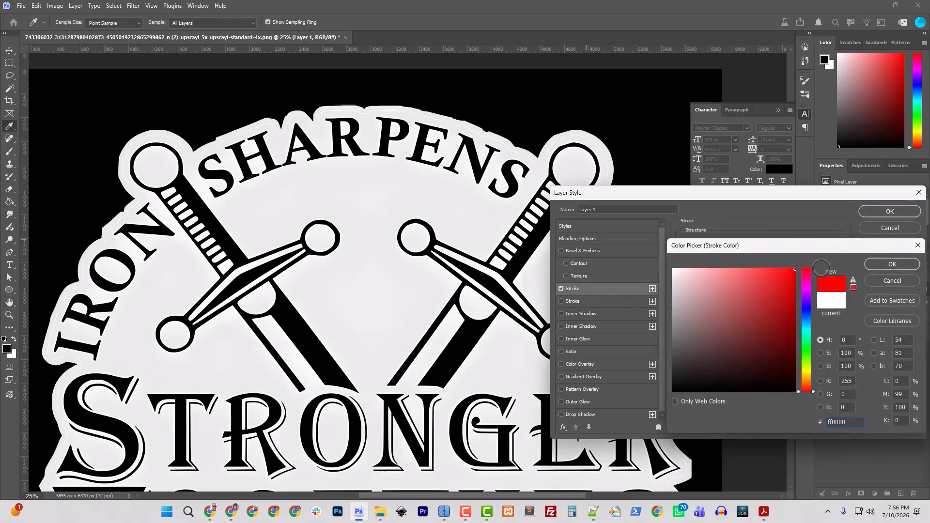
click(879, 264)
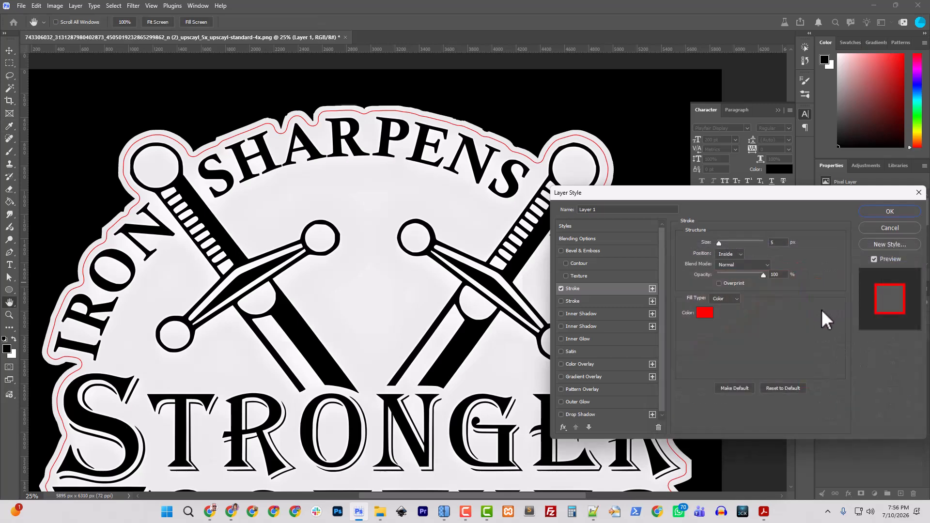
- Set the stroke position to Outside and widen the stroke until it covers the original rough edge, then apply the style
click(728, 254)
click(719, 246)
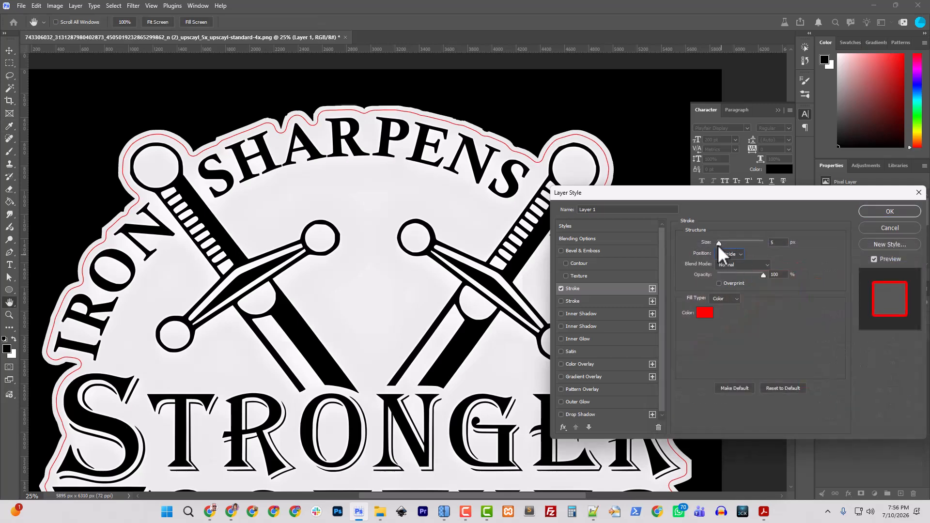
drag(720, 245, 728, 245)
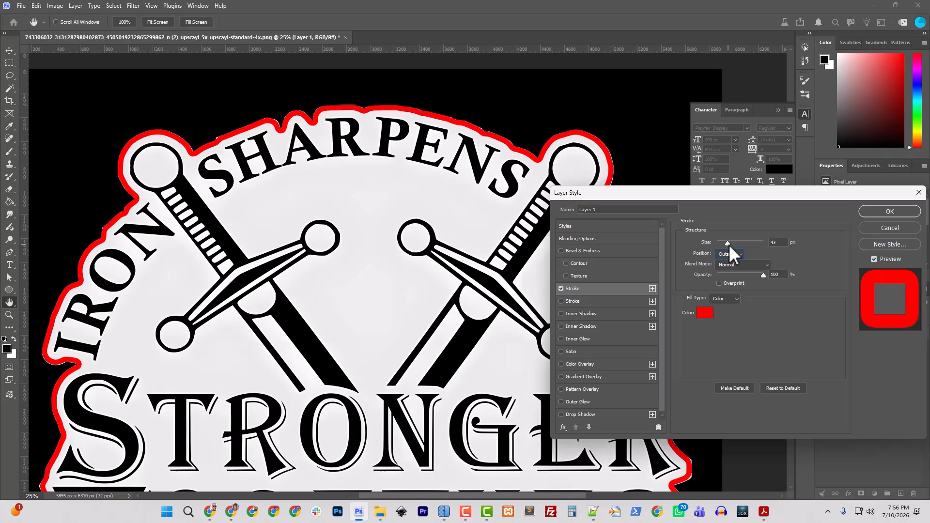
click(893, 212)
- Recolor Layer 1's stroke to light gray e8e8e8, sampled from the emblem artwork
double_click(862, 372)
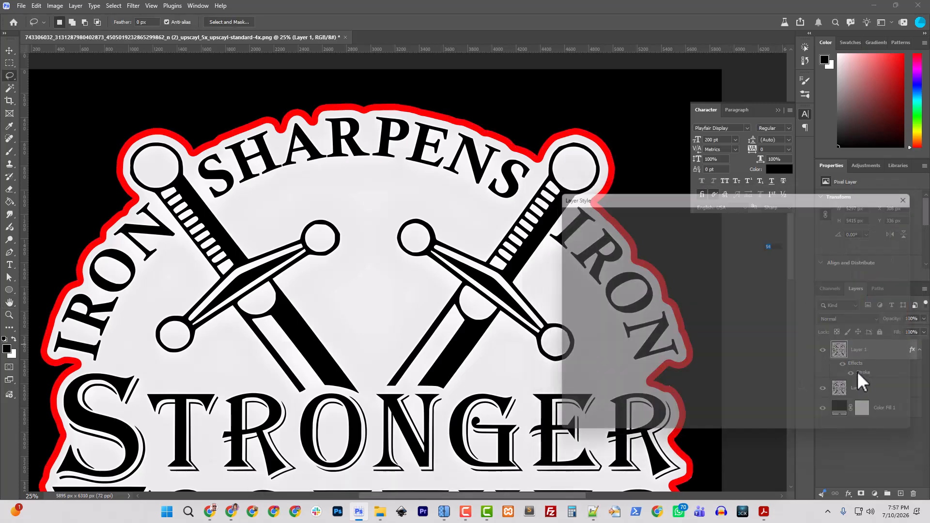
click(705, 312)
click(562, 165)
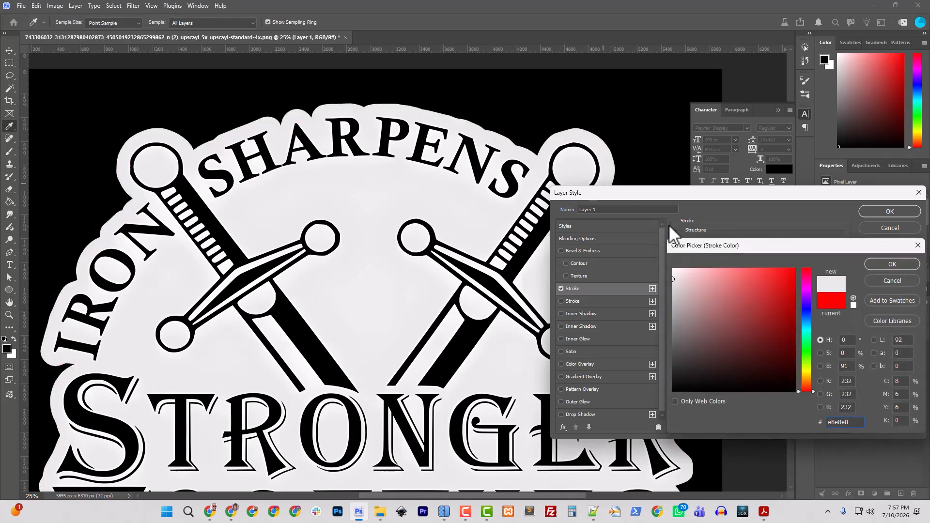
click(893, 264)
click(886, 212)
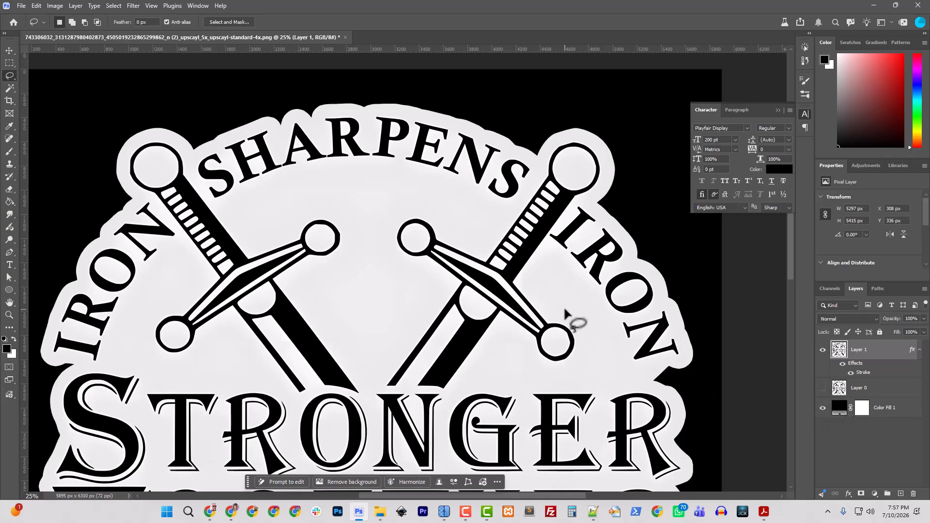
- Examine the emblem's border for flaws, down to the lower edge beneath TOGETHER, with Layer 1's effects hidden
key(ctrl+minus)
key(ctrl+minus)
drag(417, 335, 376, 214)
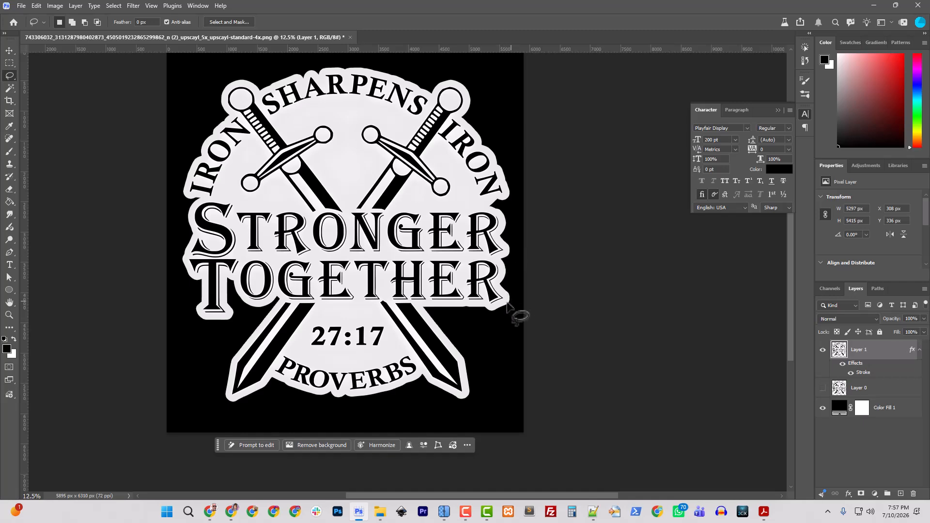
scroll(472, 309, down, 2)
key(ctrl+plus)
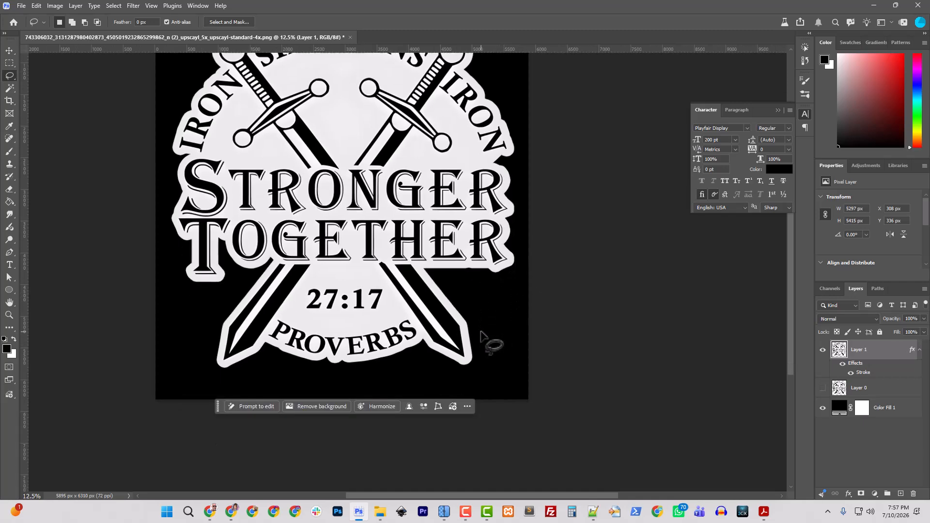
key(ctrl+plus)
drag(581, 264, 453, 265)
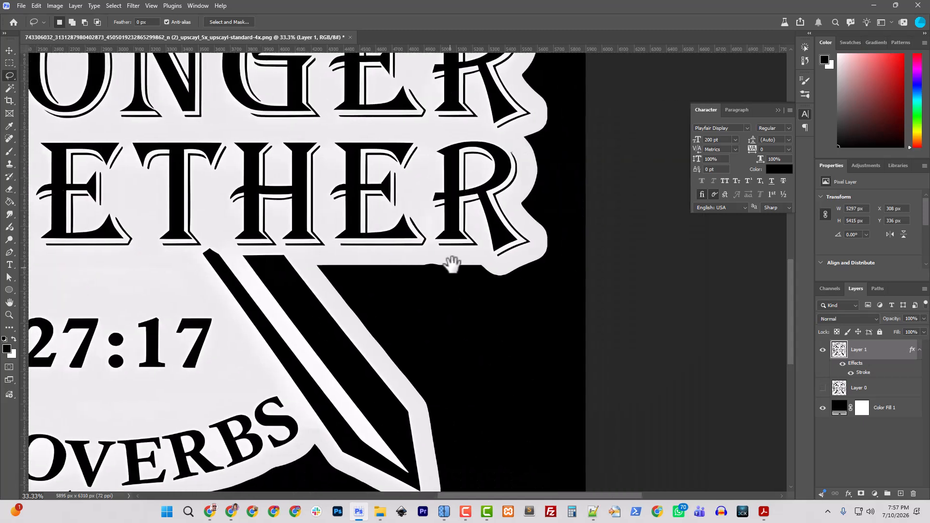
key(ctrl+plus)
key(ctrl+plus)
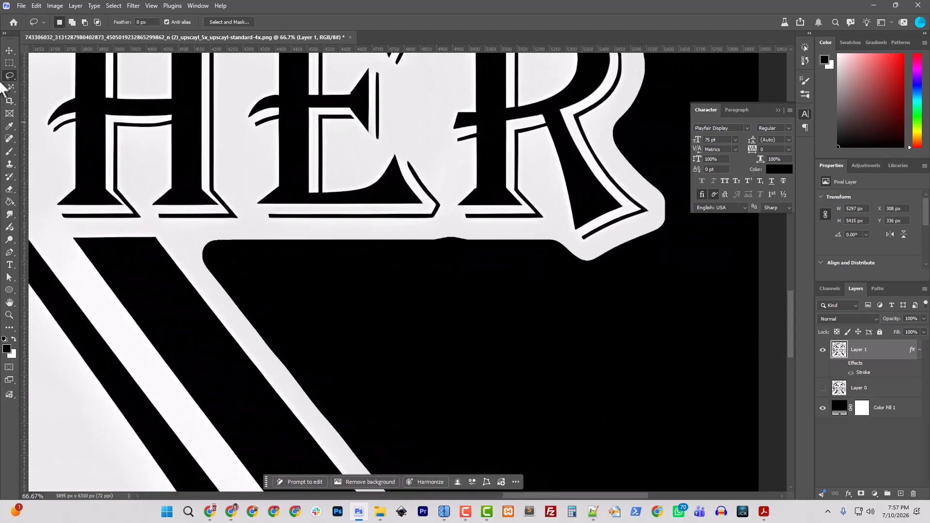
- Try to cover the dark notch in the border below the final E and R of TOGETHER by painting light gray inside a rectangular selection
click(10, 63)
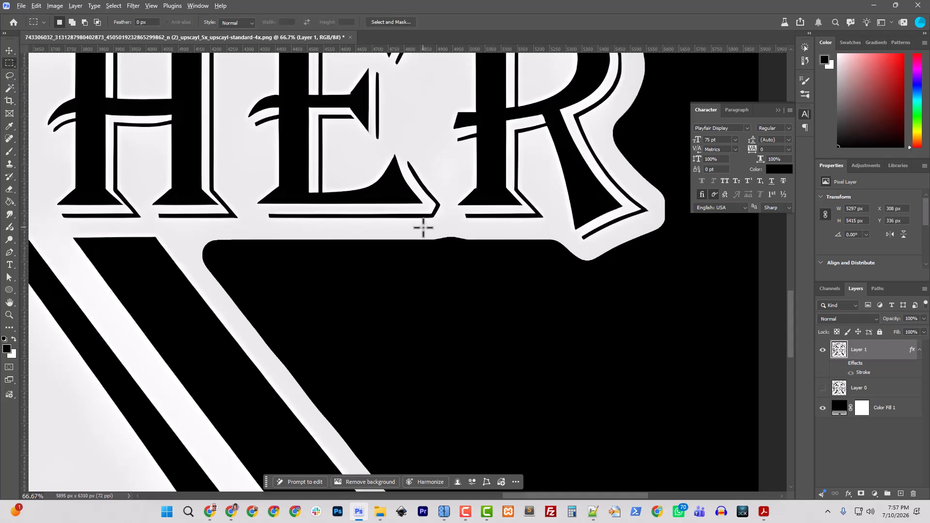
drag(363, 215, 484, 238)
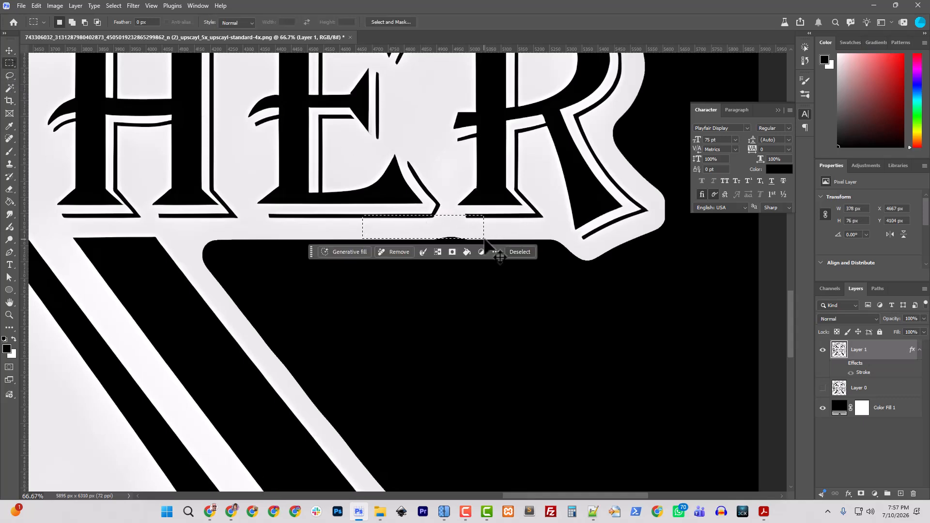
click(436, 238)
drag(413, 226, 443, 233)
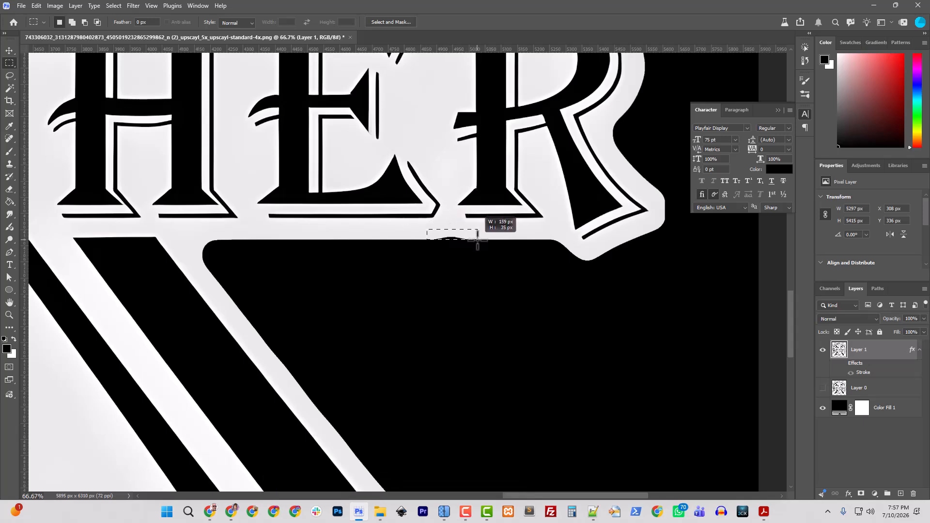
drag(477, 237, 477, 238)
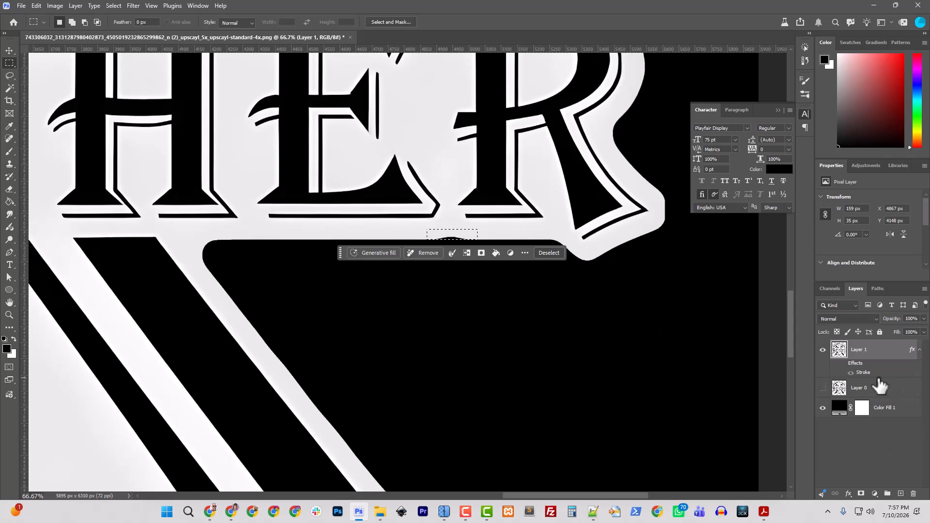
key(b)
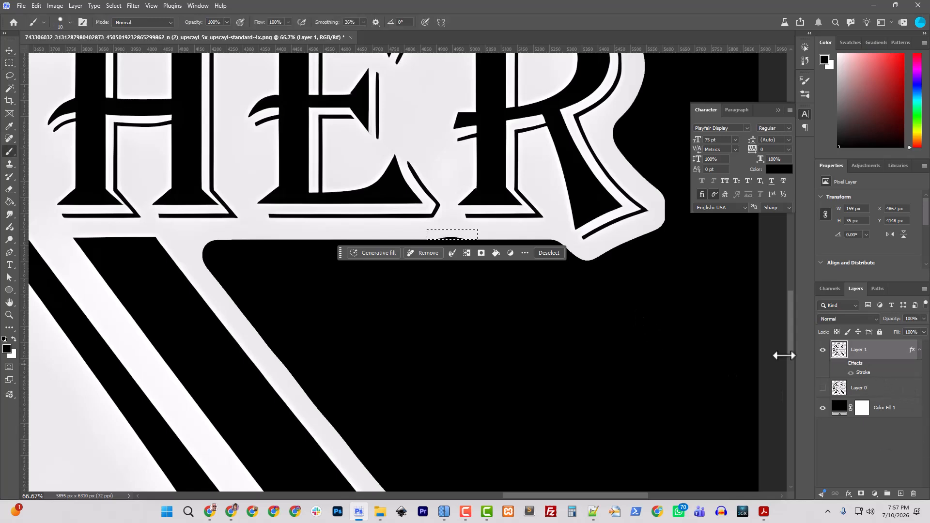
alt+click(468, 238)
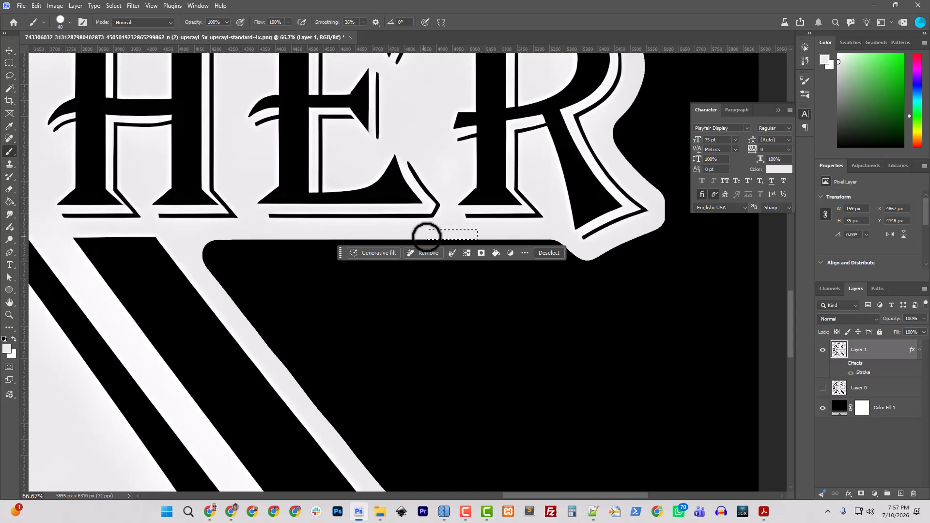
key(ctrl+d)
key(ctrl+shift+d)
- Reselect the notch with a rectangle aligned to the border's straight edge, fill it using the 40 px light gray brush, and deselect
key(ctrl+plus)
key(ctrl+plus)
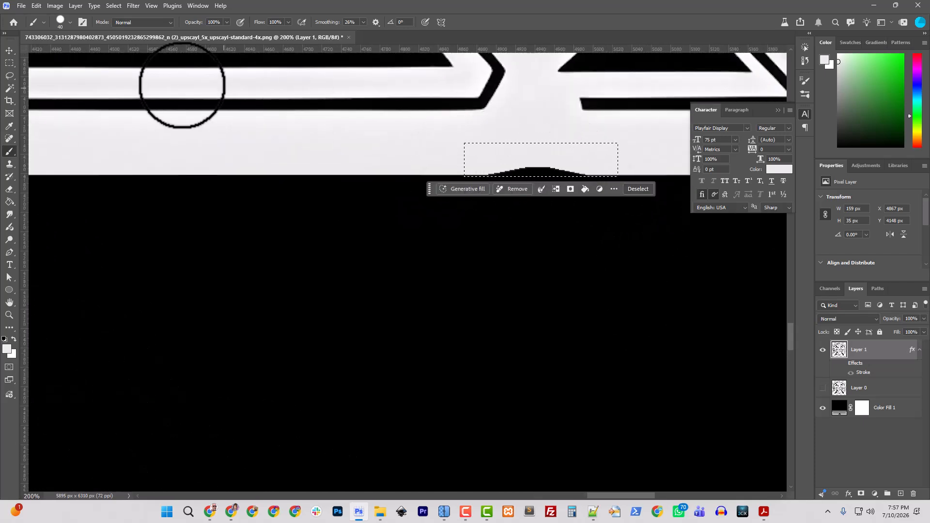
click(10, 63)
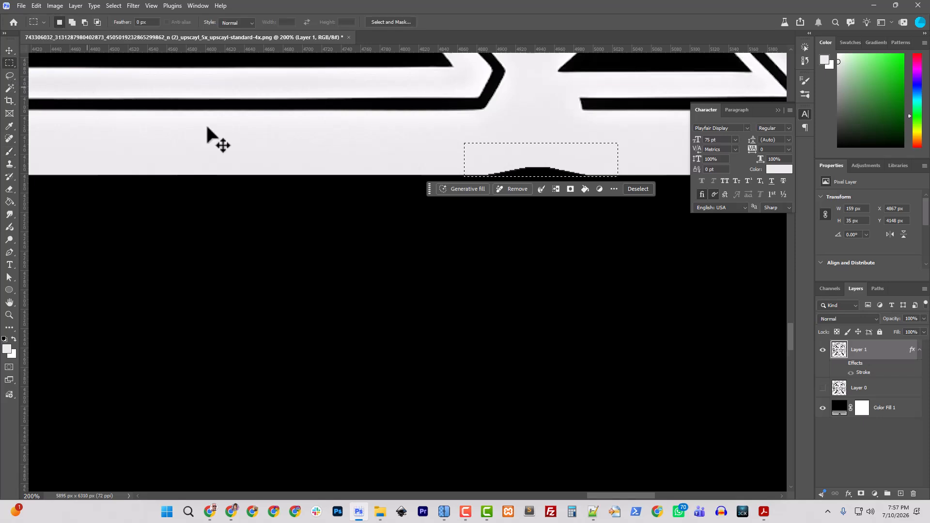
key(ctrl+d)
mouse_move(463, 138)
mouse_down()
mouse_move(605, 175)
mouse_move(455, 167)
mouse_up()
key(b)
key(ctrl+d)
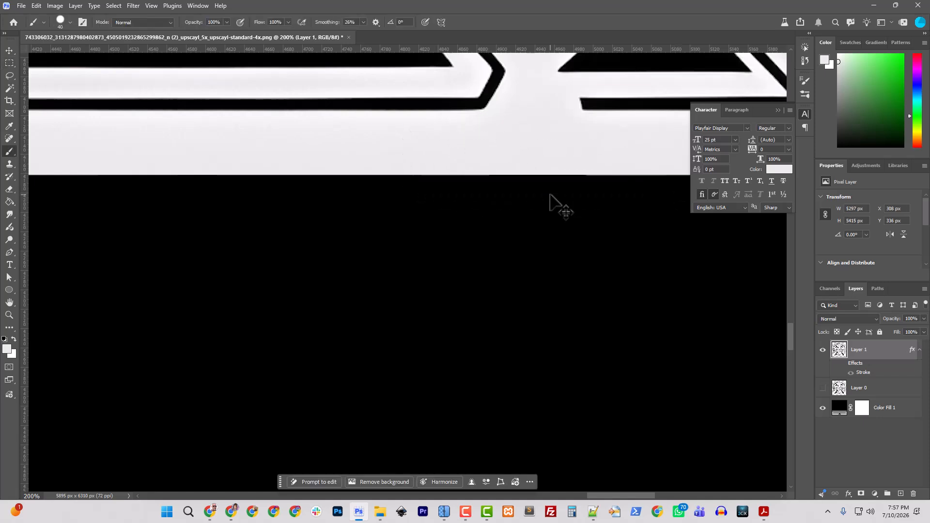
- Show Layer 1's stroke effect again and review the border around the whole emblem
key(ctrl+minus)
key(ctrl+minus)
key(ctrl+minus)
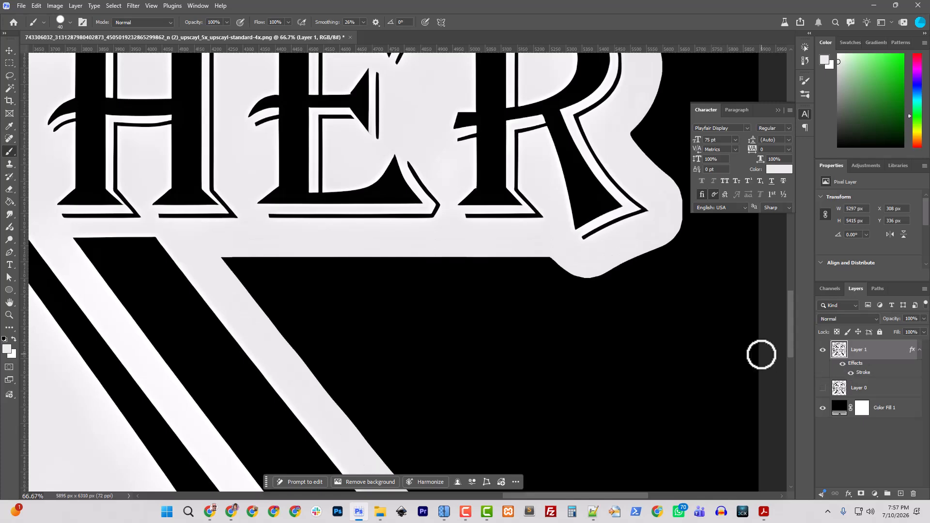
key(ctrl+minus)
key(ctrl+minus)
key(ctrl+minus)
key(ctrl+minus)
key(ctrl+minus)
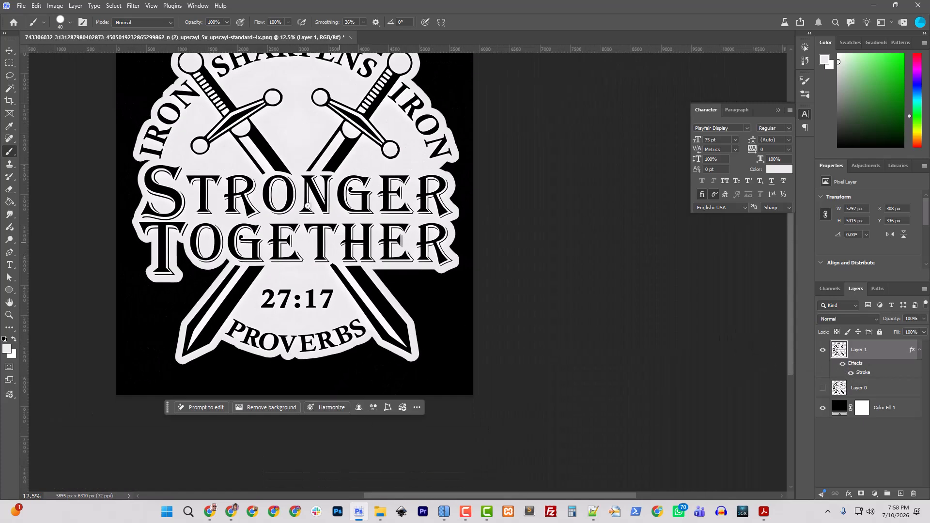
scroll(308, 206, up, 3)
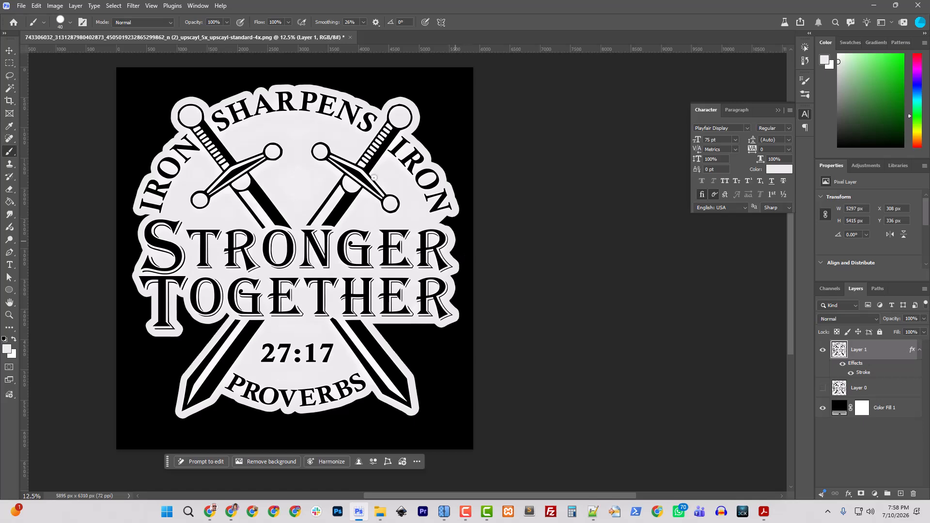
- Change the Color Fill 1 background layer to white (ffffff) and leave it visible behind the emblem
click(22, 6)
mouse_move(78, 179)
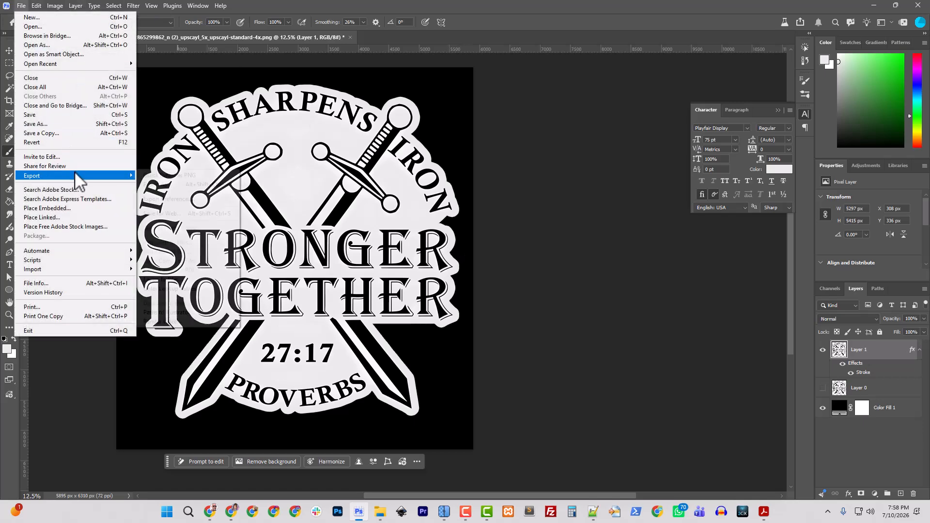
click(822, 407)
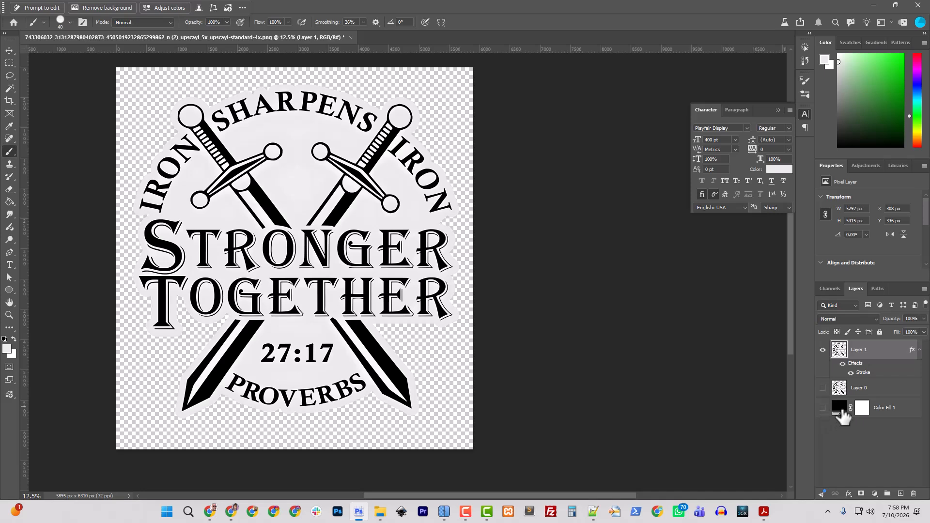
double_click(842, 410)
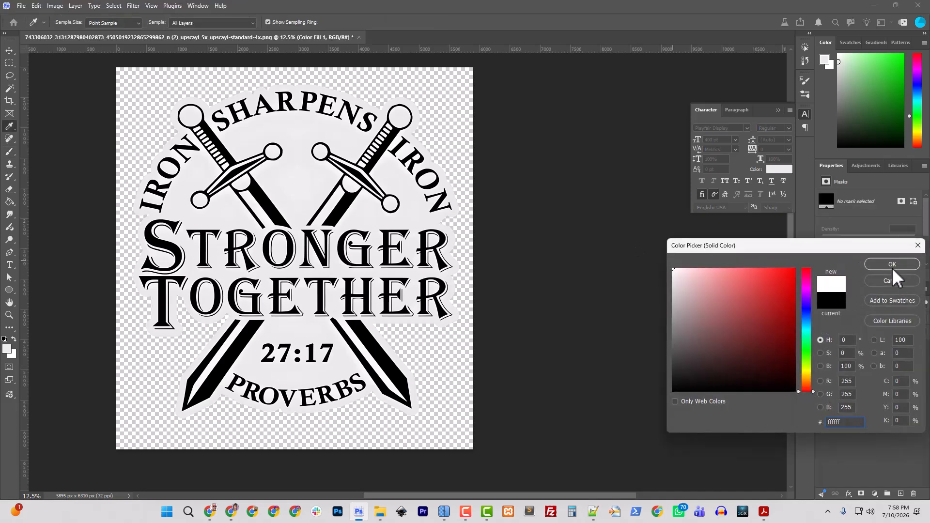
click(891, 264)
click(823, 407)
key(b)
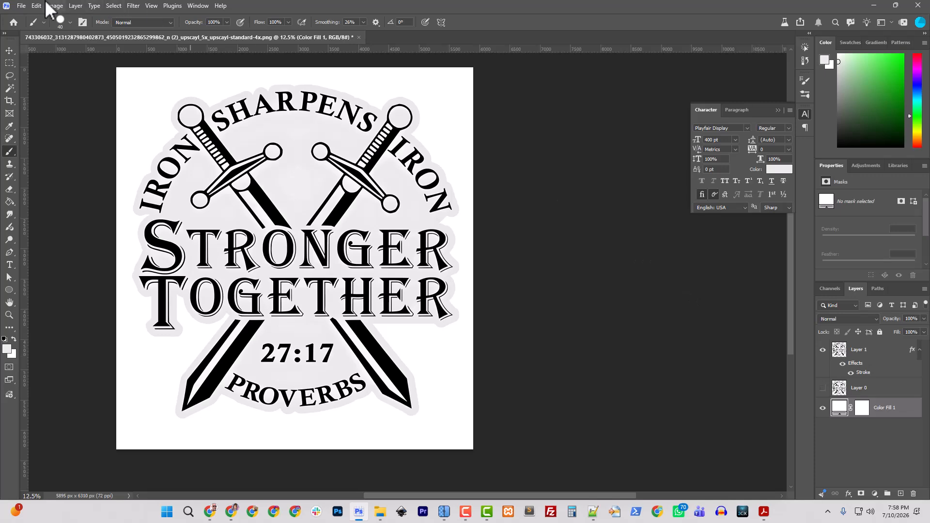
- Export the artwork as a PNG named Stronger_together_Track to the Downloads folder
click(21, 5)
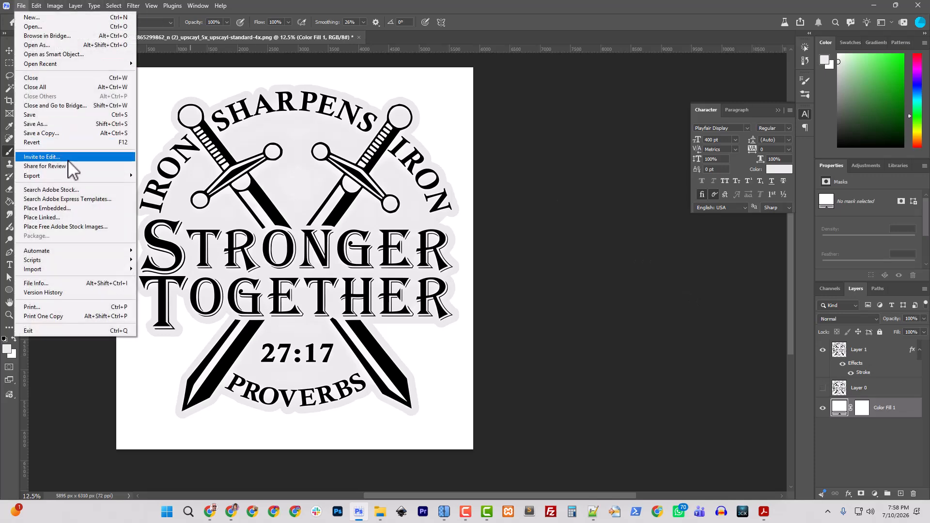
mouse_move(89, 177)
click(160, 175)
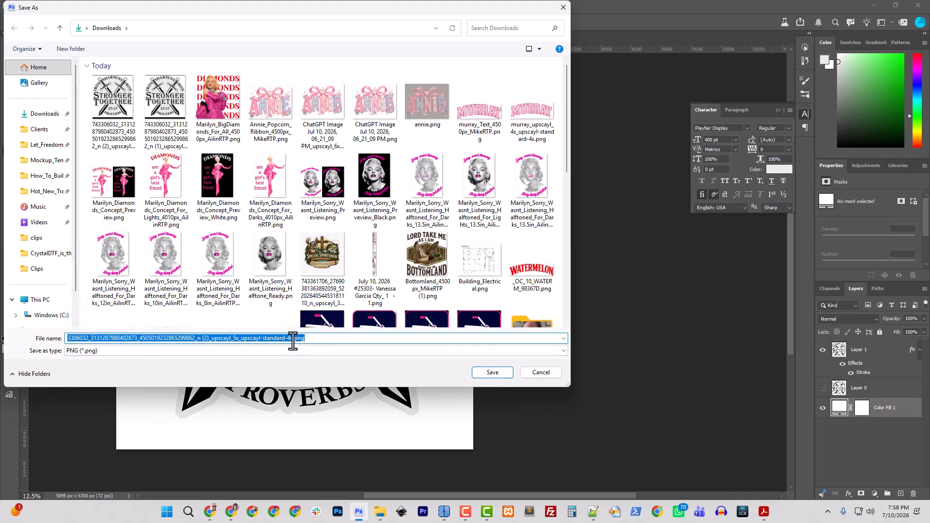
drag(292, 338, 63, 339)
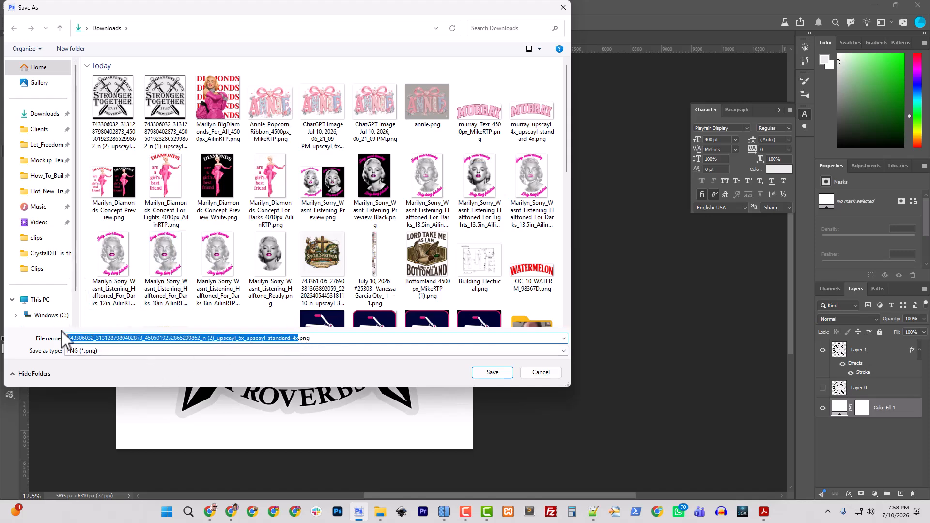
text(Stron)
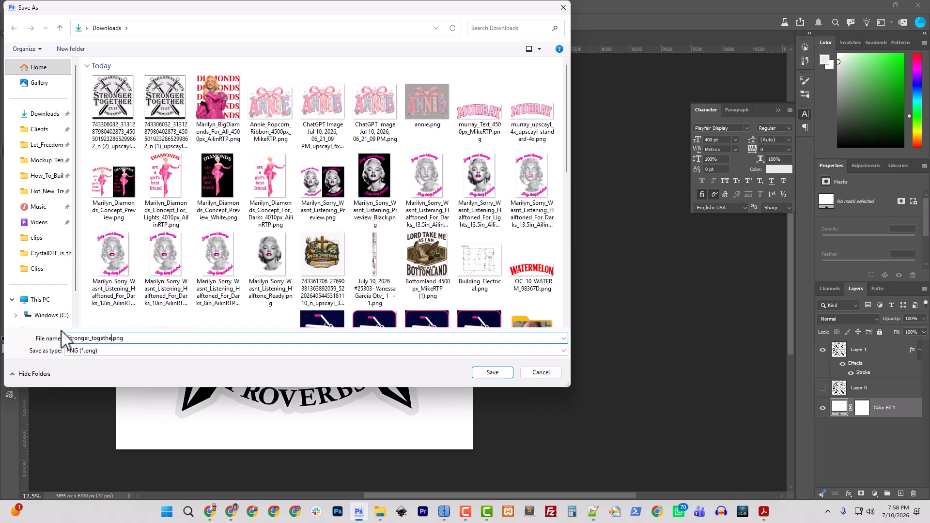
text(ger_together_Track)
key(Return)
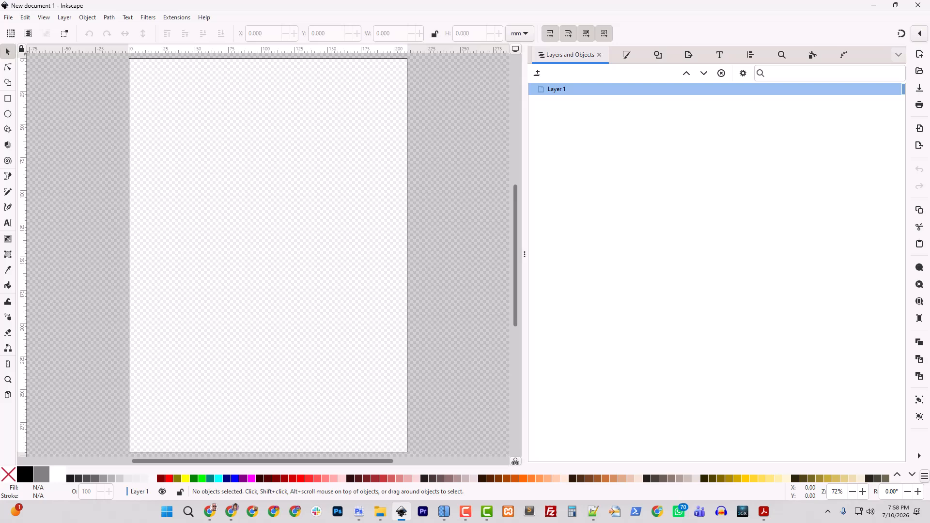
- Switch to Inkscape, import the exported PNG as an embedded image, and trace it with a single-scan brightness cutoff
click(379, 511)
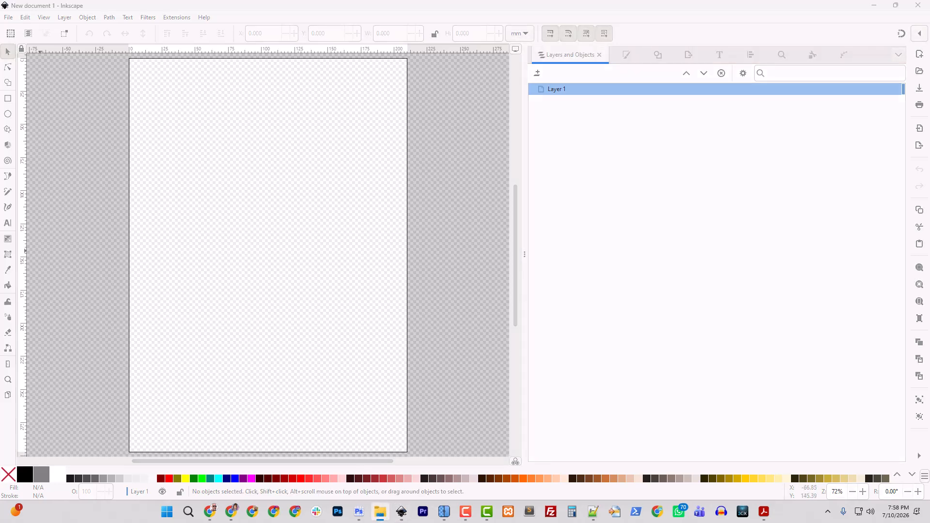
drag(36, 287, 264, 282)
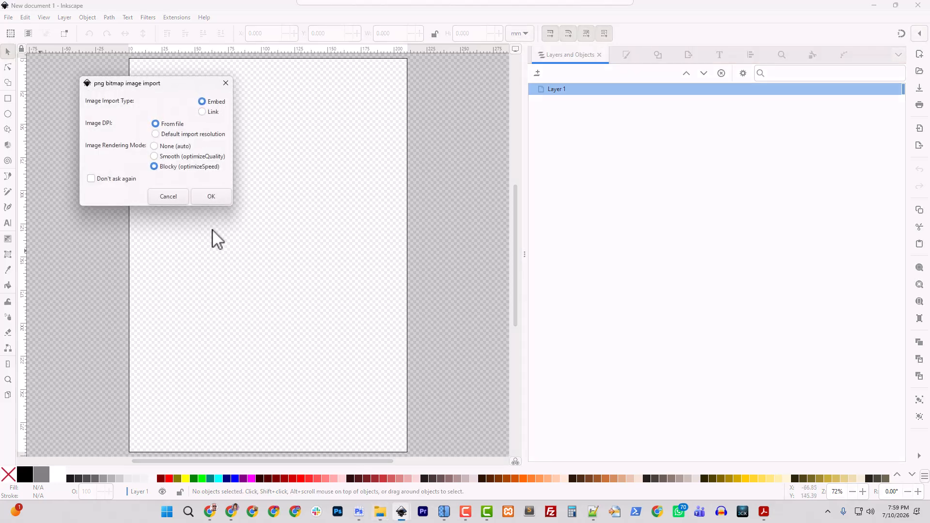
click(210, 198)
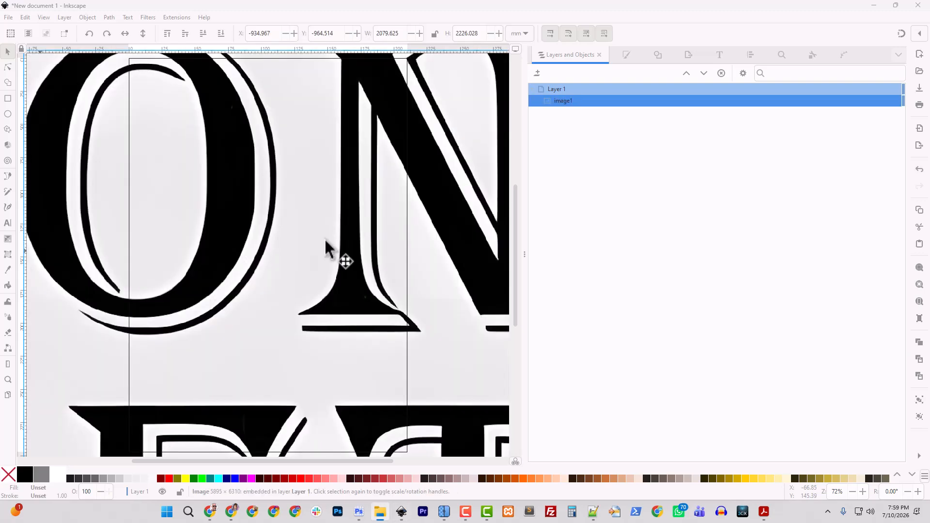
click(658, 54)
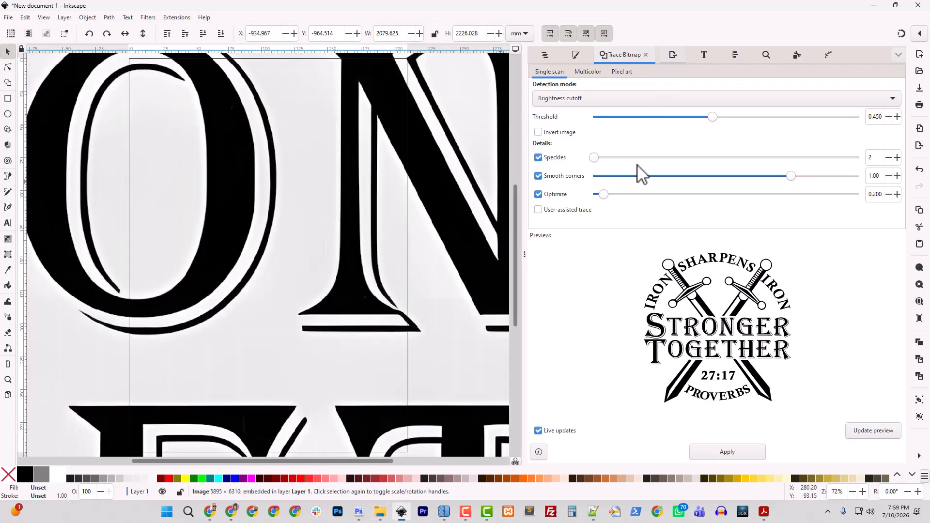
click(741, 454)
- Delete the original bitmap from Layer 1 and resize the page to fit the traced emblem
click(544, 55)
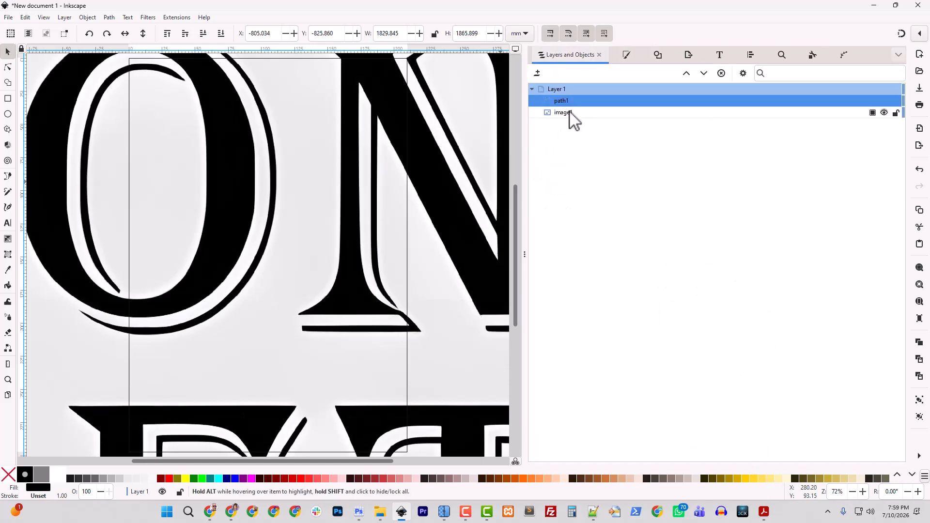
click(570, 112)
key(Delete)
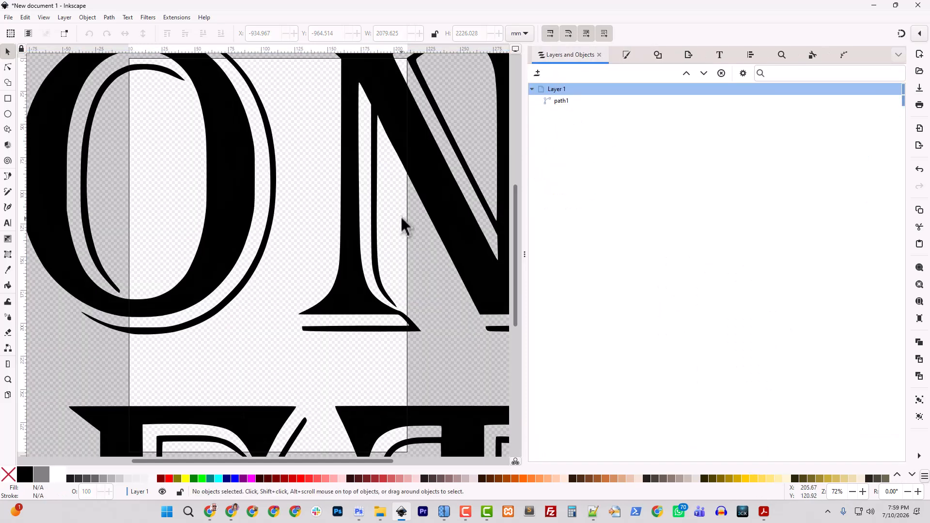
scroll(400, 215, down, 6)
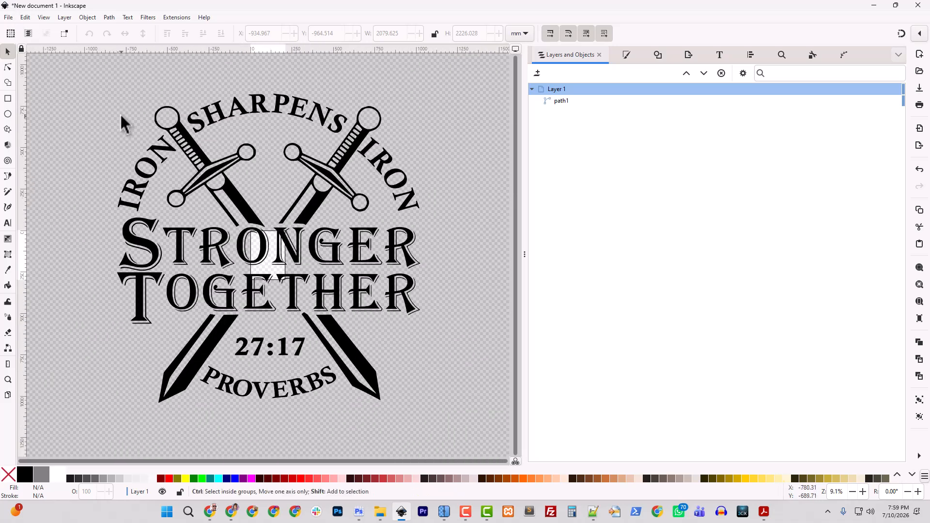
key(ctrl+shift+r)
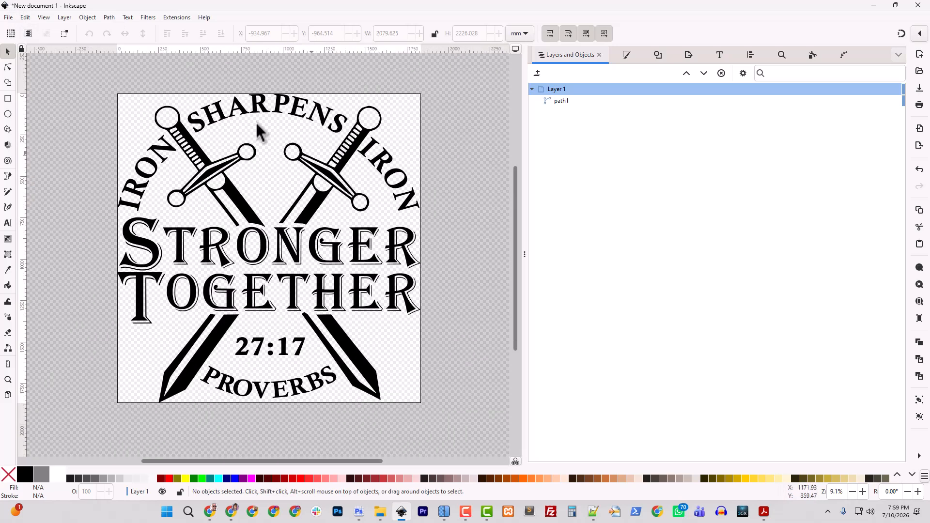
- Save the traced drawing as an Inkscape SVG named Stronger_Together.svg in the Downloads folder
click(9, 18)
click(44, 103)
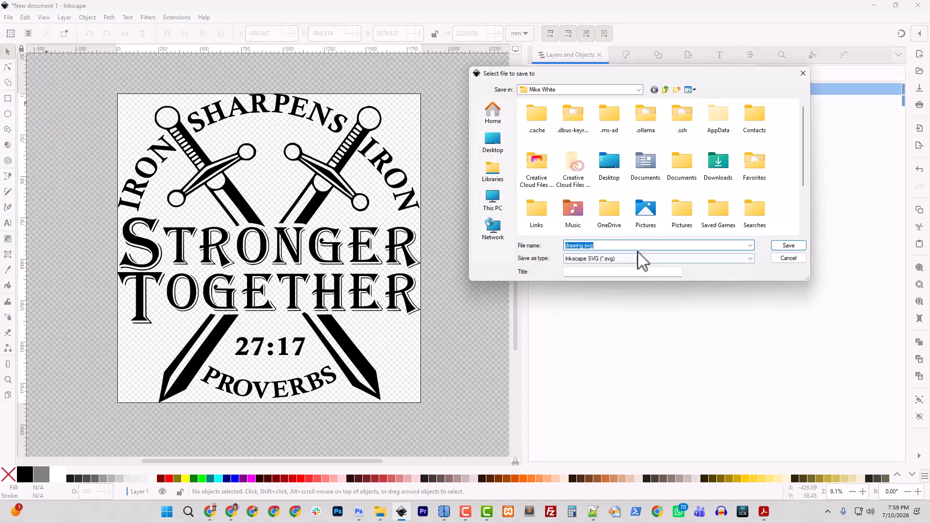
click(492, 114)
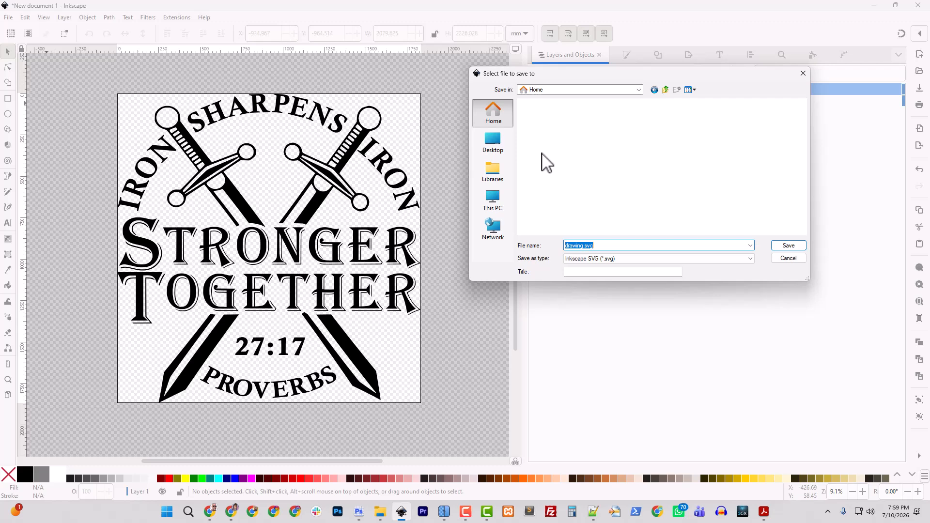
double_click(581, 245)
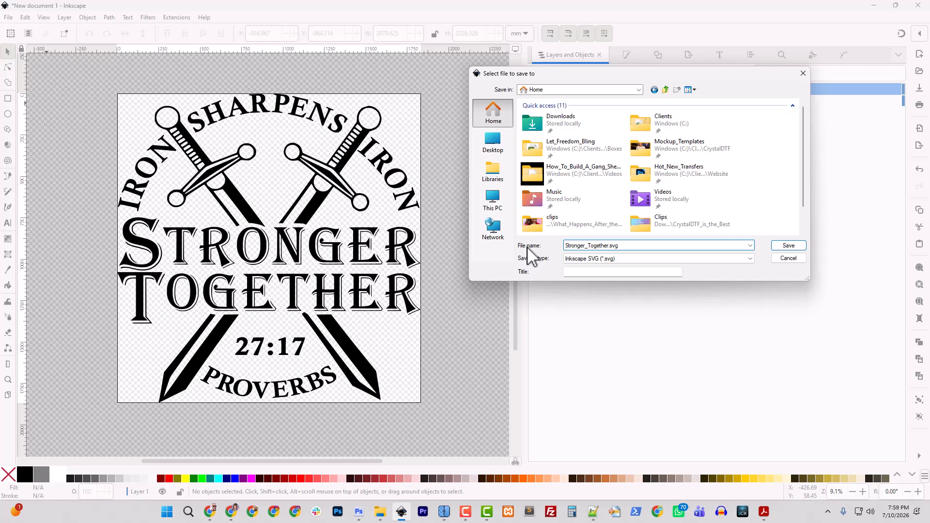
key(Return)
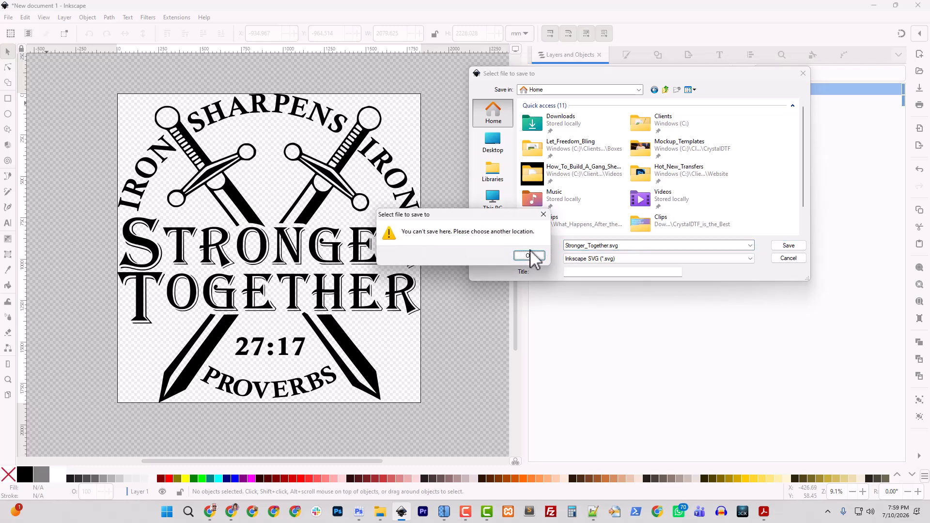
click(529, 255)
double_click(557, 121)
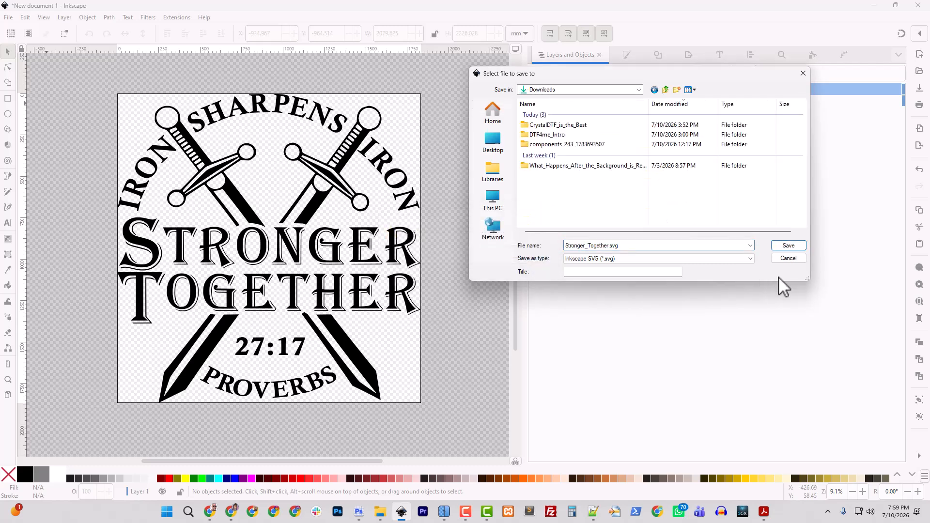
click(788, 245)
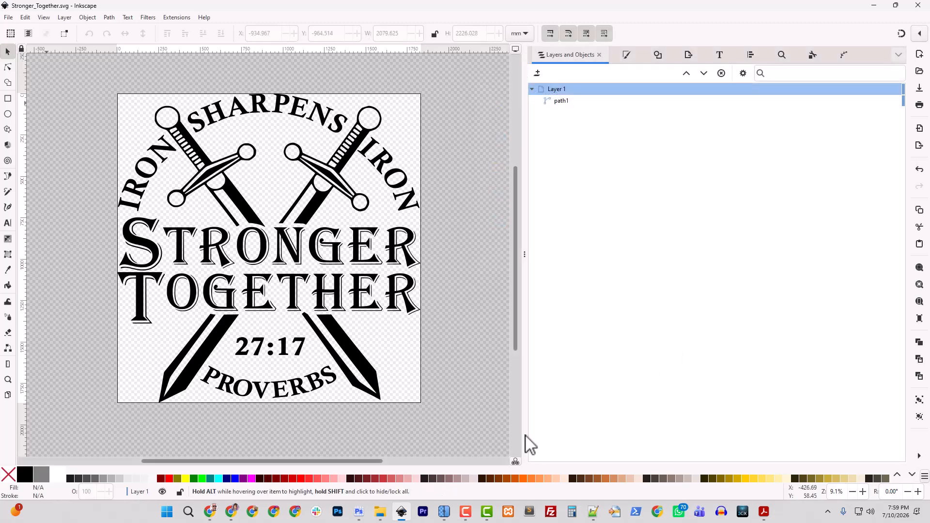
- Switch to Photoshop, place Stronger_Together.svg from Downloads into the emblem document, and move its layer above Layer 1
click(358, 512)
click(380, 512)
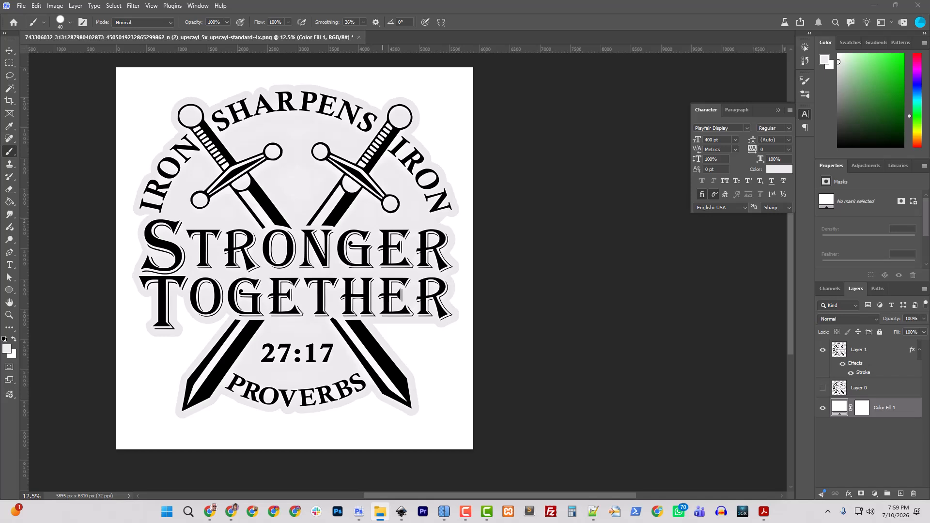
drag(252, 243, 290, 283)
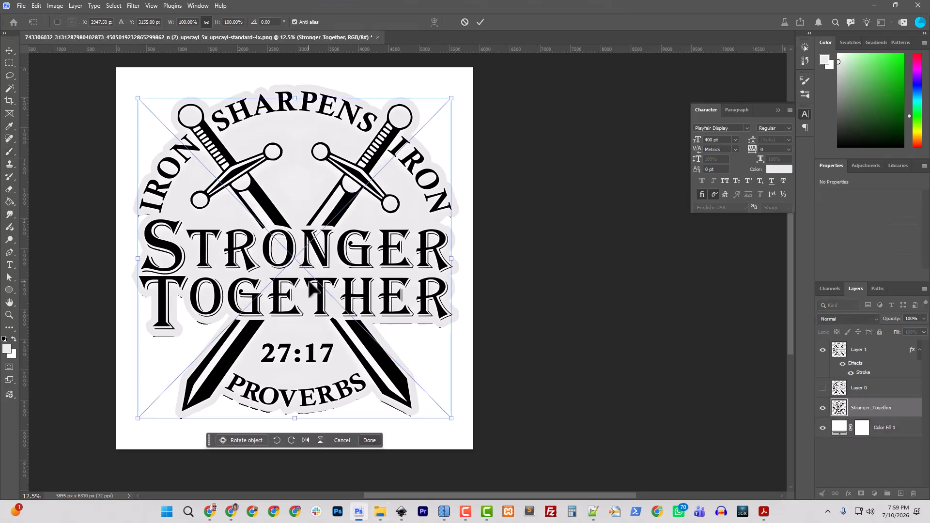
key(Return)
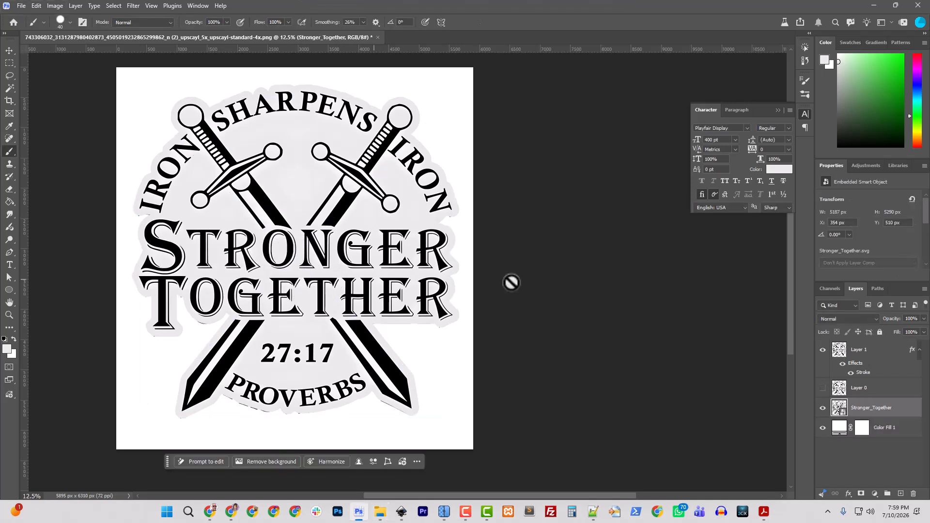
drag(901, 412, 878, 335)
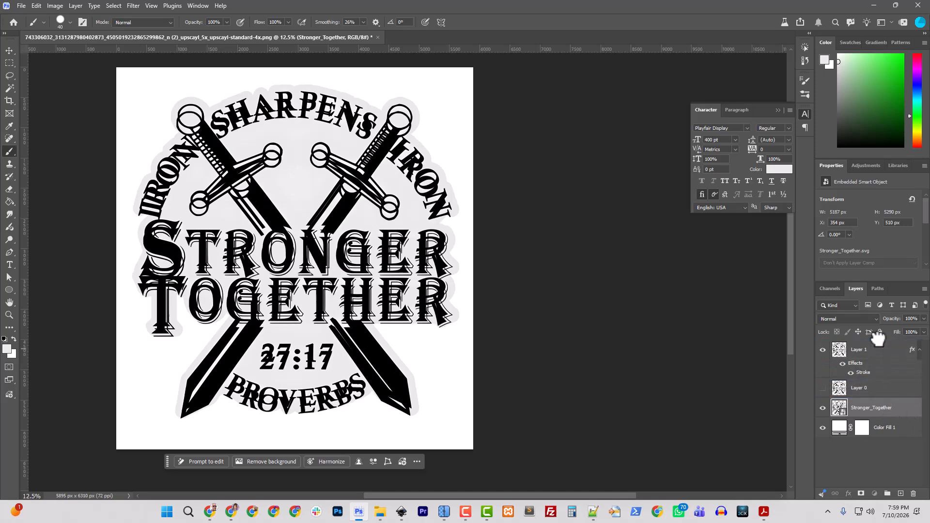
- Nudge the placed Stronger_Together layer up to Y 400 px so it lines up with the original emblem
click(9, 50)
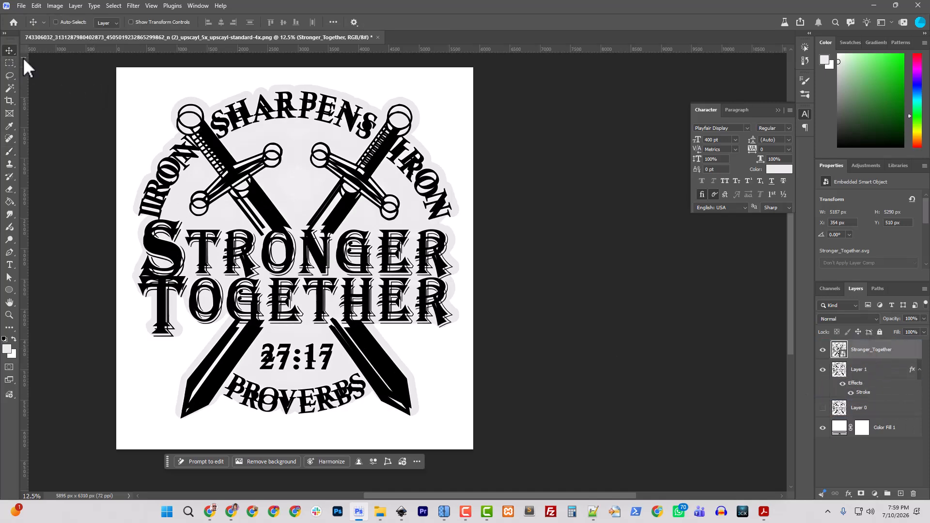
key(shift+Up)
key(shift+Up)
key(shift+Up)
key(shift+Up)
key(shift+Up)
key(shift+Up)
key(shift+Up)
key(shift+Up)
key(shift+Up)
key(shift+Up)
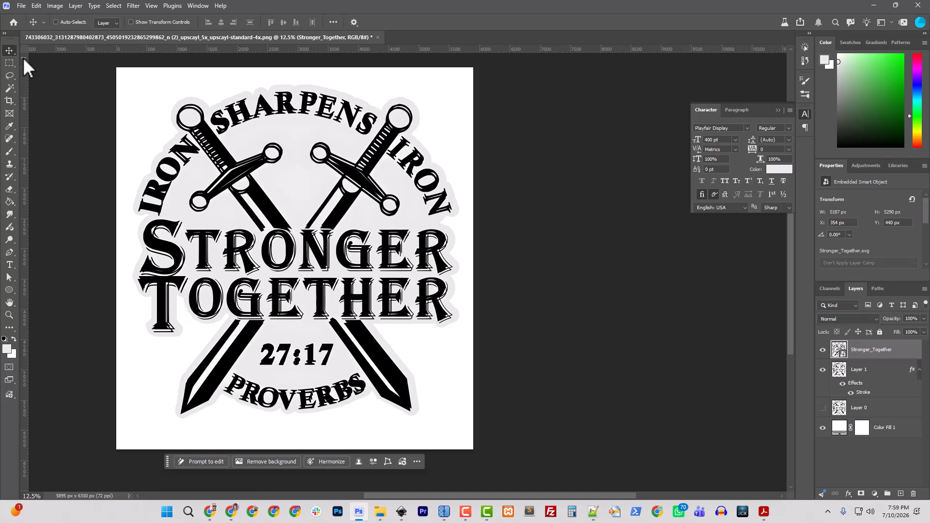
key(shift+Up)
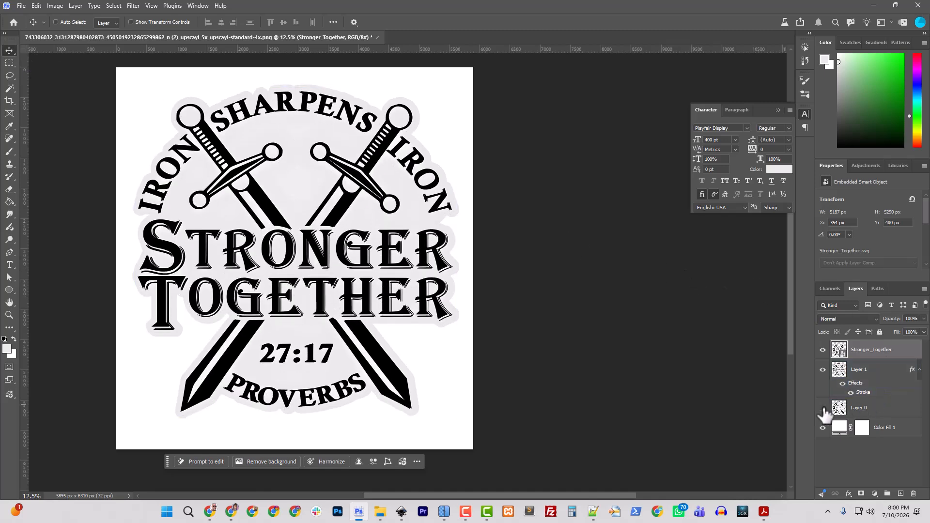
- Change the Color Fill 1 background layer to black (000000)
click(840, 428)
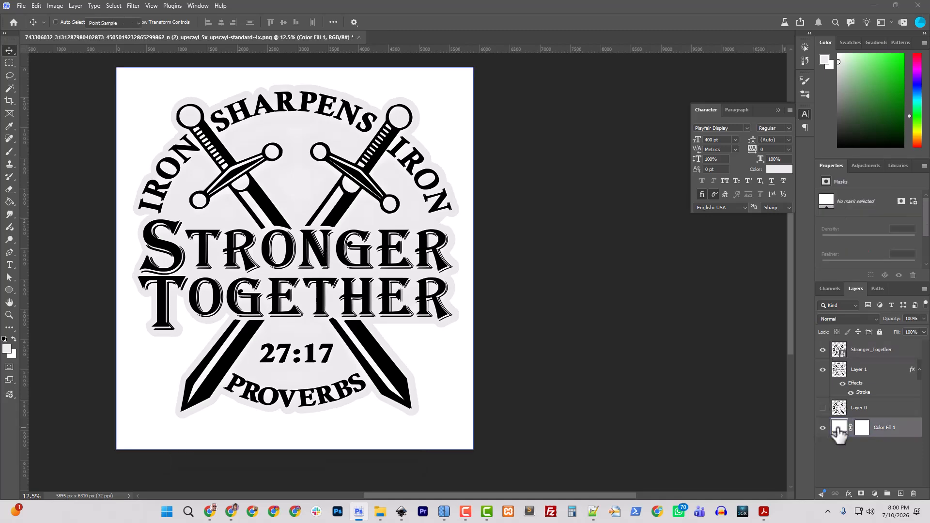
double_click(840, 429)
text(000000)
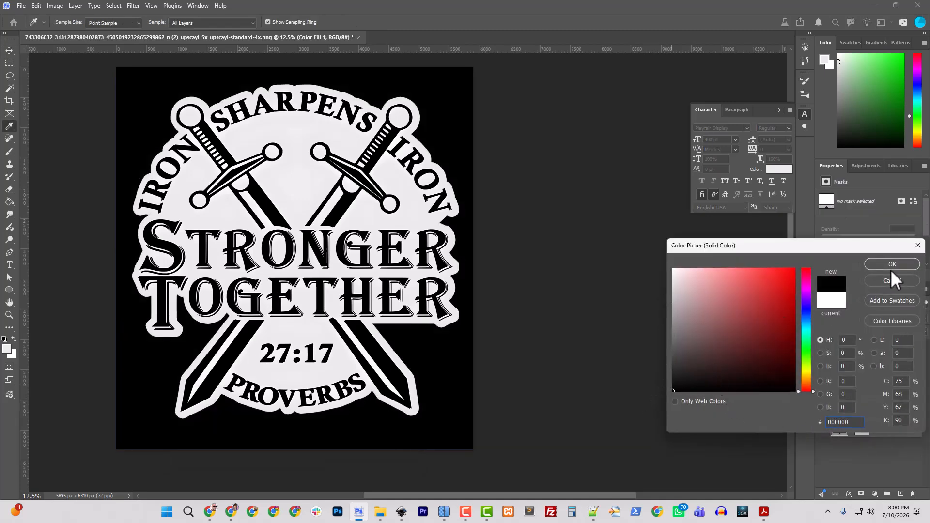
click(892, 265)
- Rename Layer 1 as With_Grey
click(866, 352)
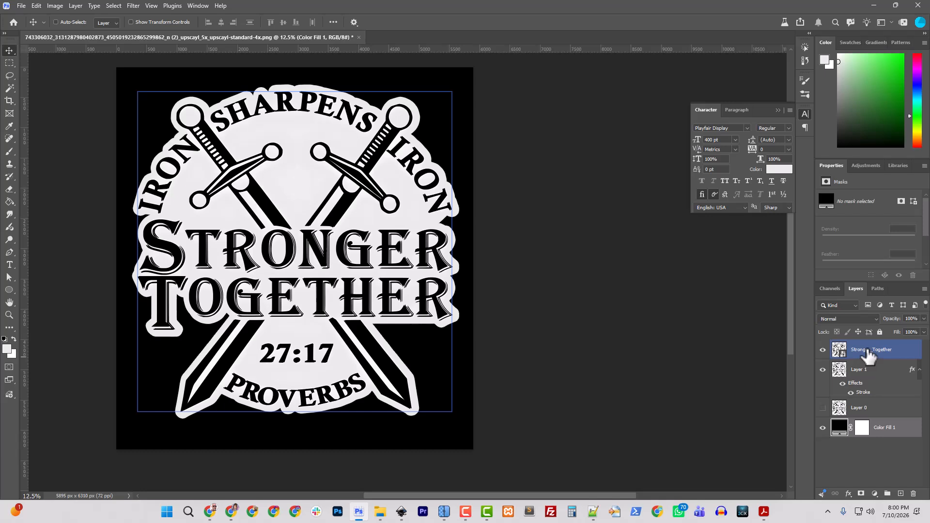
click(860, 370)
double_click(857, 369)
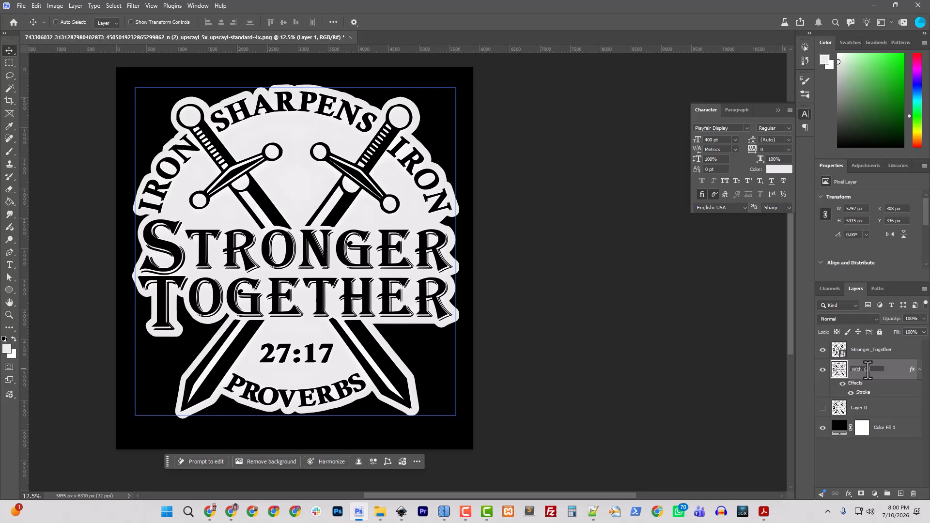
key(Return)
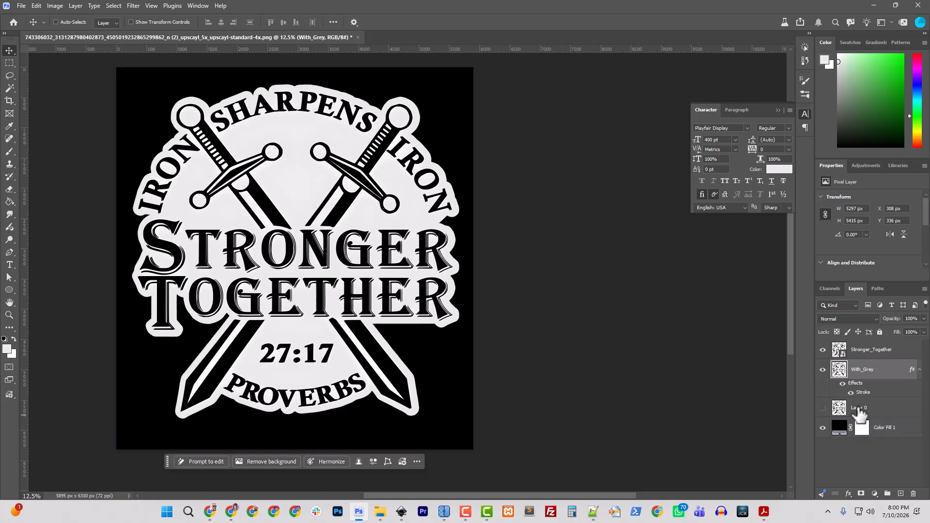
- Move Color Fill 1 directly above Layer 0 and hide the With_Grey layer
drag(879, 427, 875, 397)
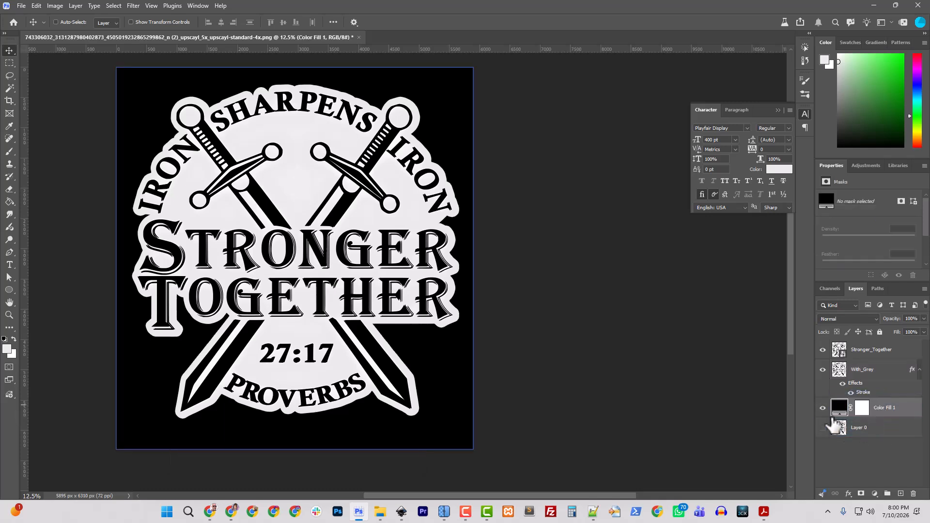
click(822, 370)
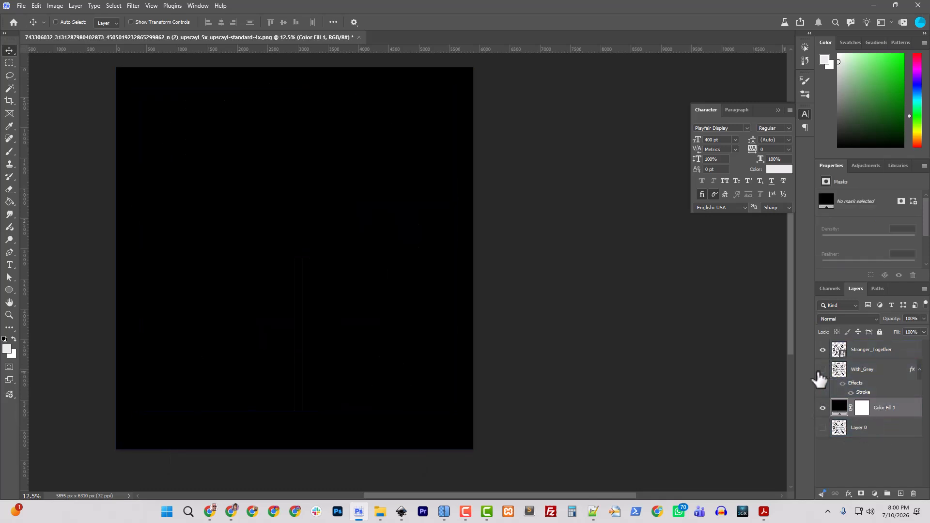
- Apply a white (ffffff) Color Overlay with Normal blending and 100% opacity to the Stronger_Together layer
click(877, 349)
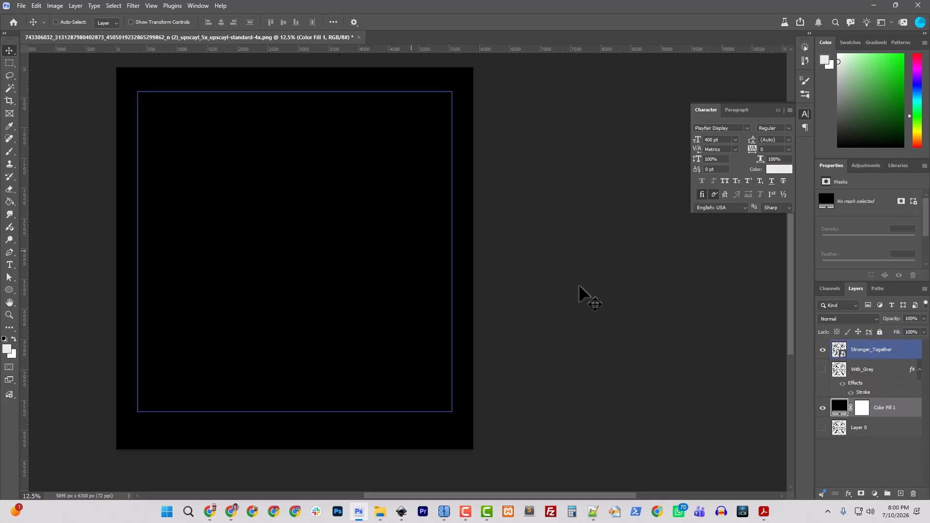
right_click(862, 347)
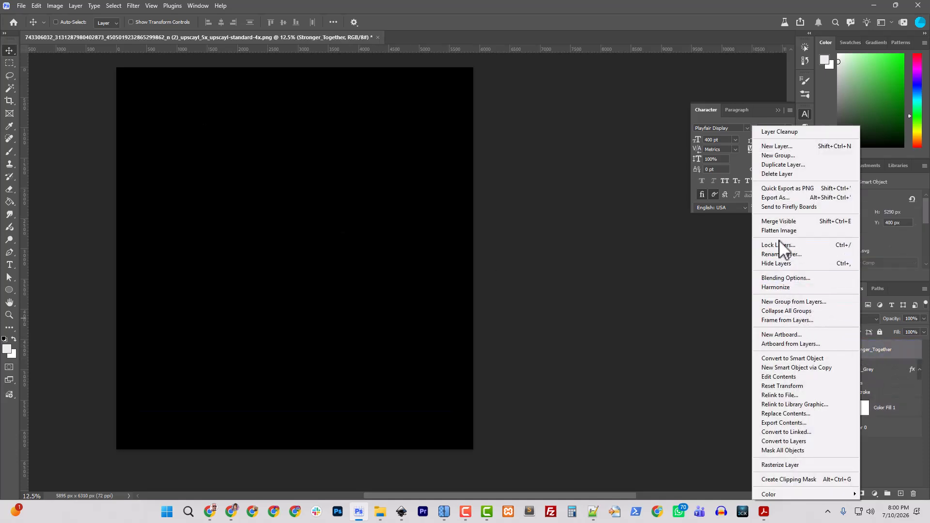
click(777, 277)
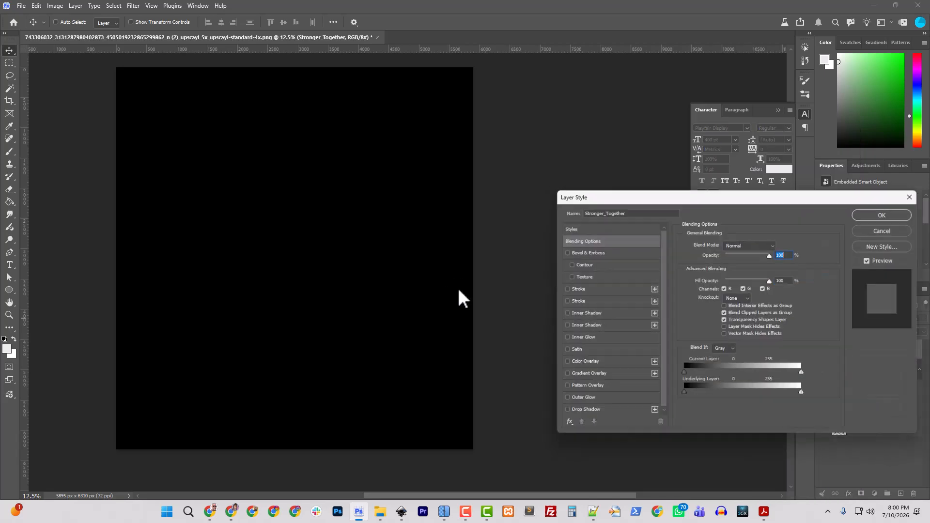
click(588, 364)
click(779, 245)
drag(680, 315, 672, 268)
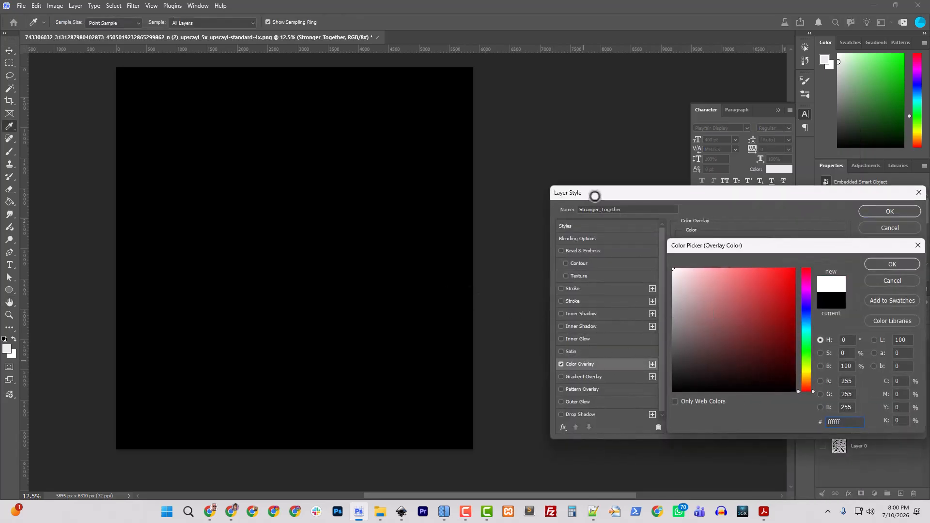
click(884, 262)
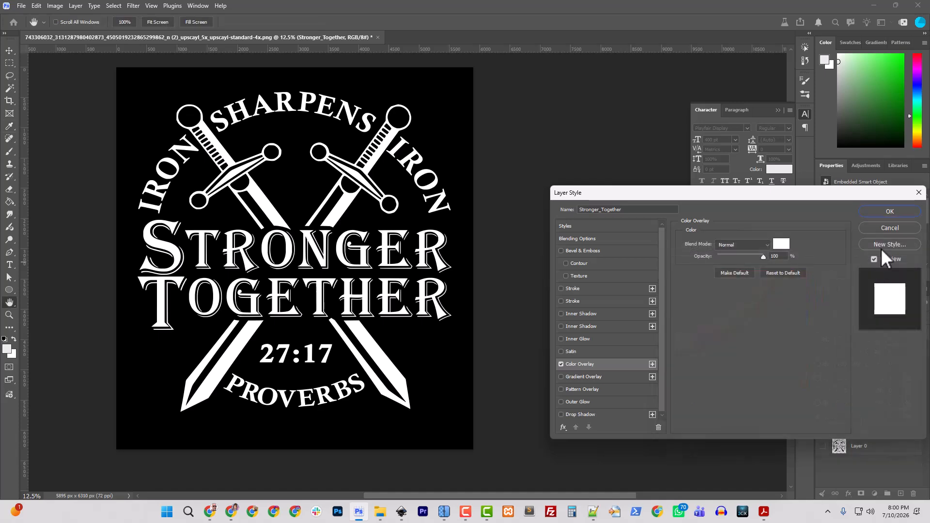
click(890, 211)
key(v)
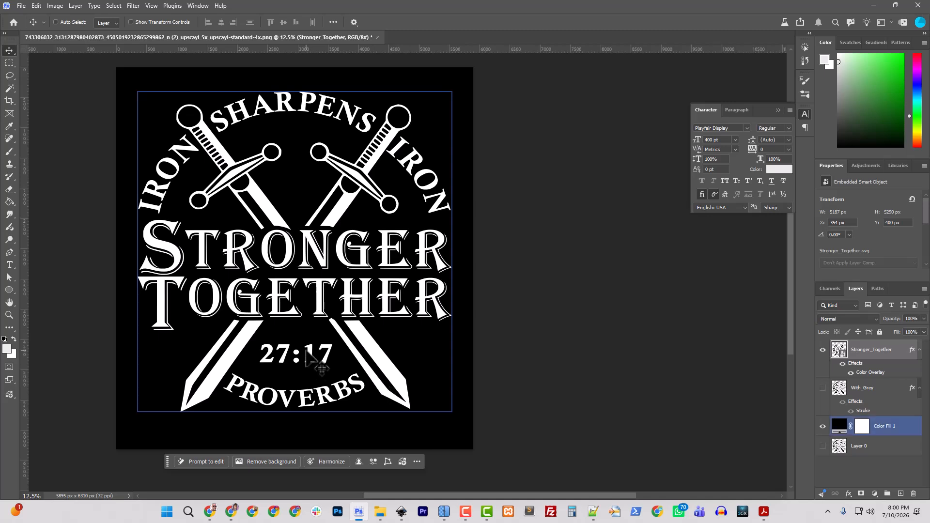
- Preview the white emblem on transparency by hiding Color Fill 1, and restore the black background
click(822, 426)
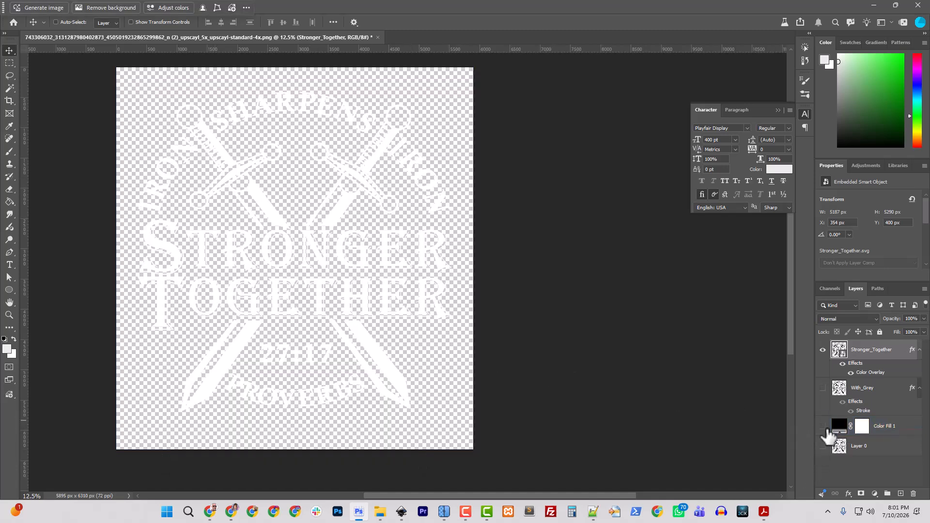
click(822, 426)
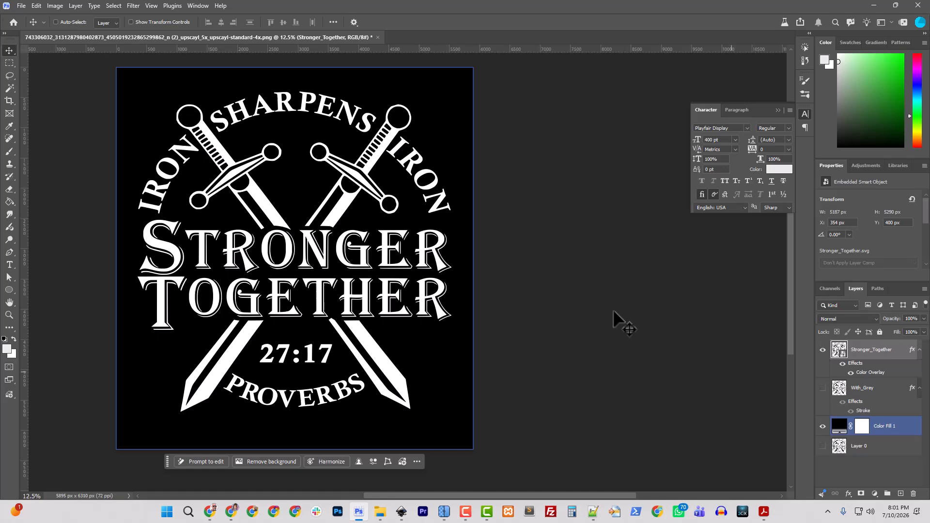
- Preview With_Grey in place of Stronger_Together, first on transparency and again over the black Color Fill 1 background
click(822, 427)
click(822, 388)
click(823, 350)
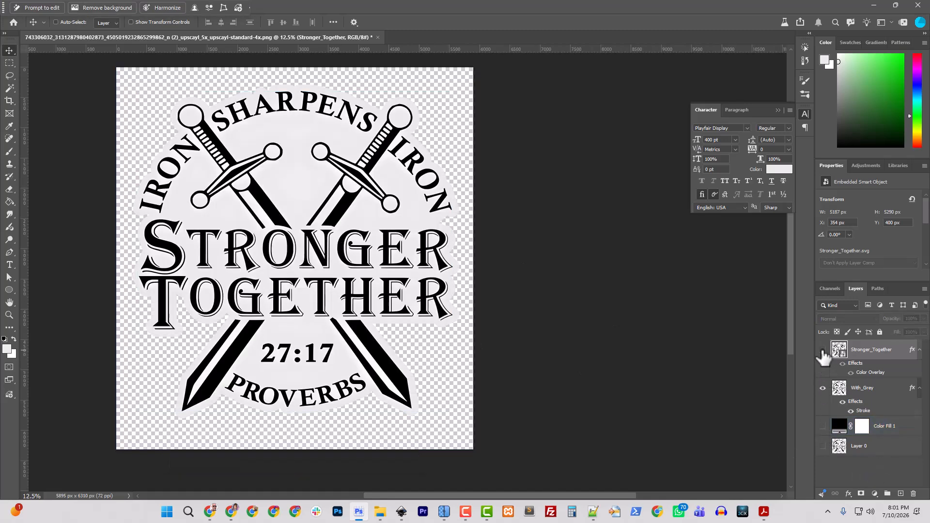
ctrl+click(341, 223)
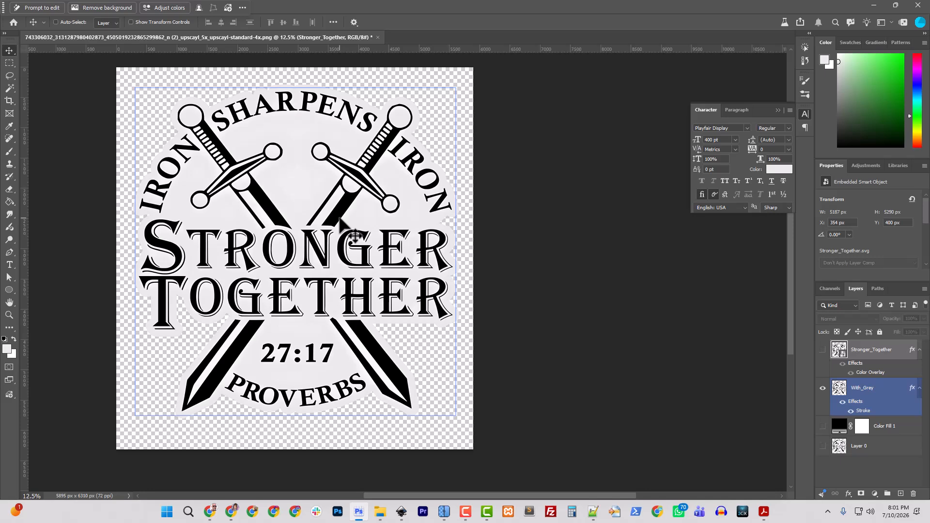
ctrl+click(587, 265)
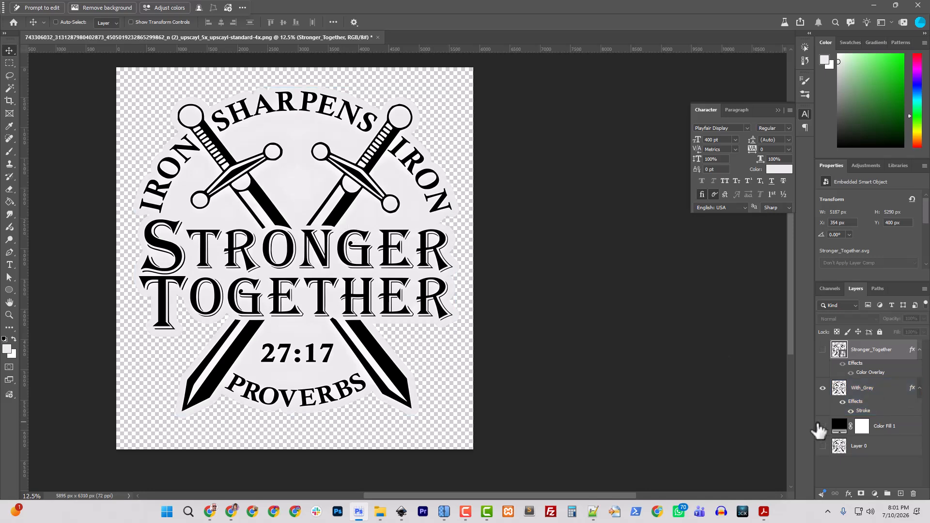
click(822, 426)
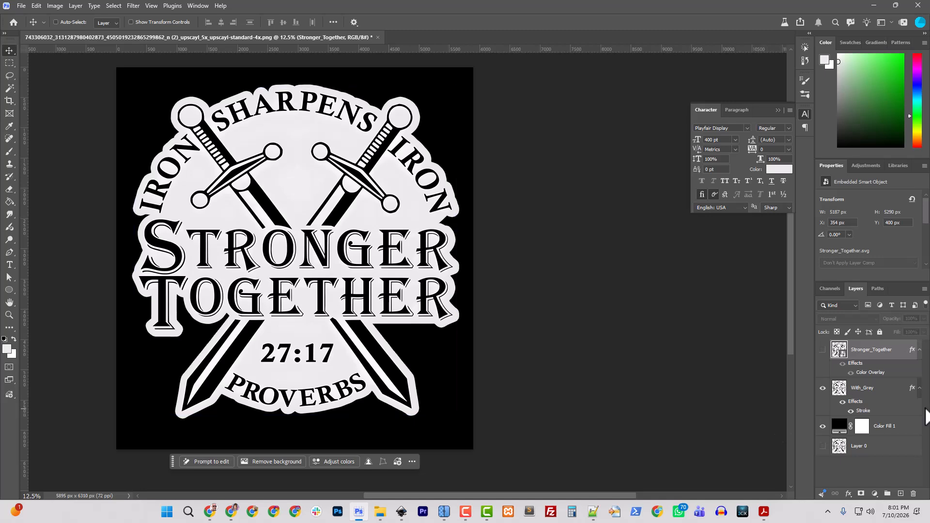
- Hide With_Grey and show Stronger_Together over the black background to compare the two versions
click(829, 390)
click(829, 427)
click(827, 390)
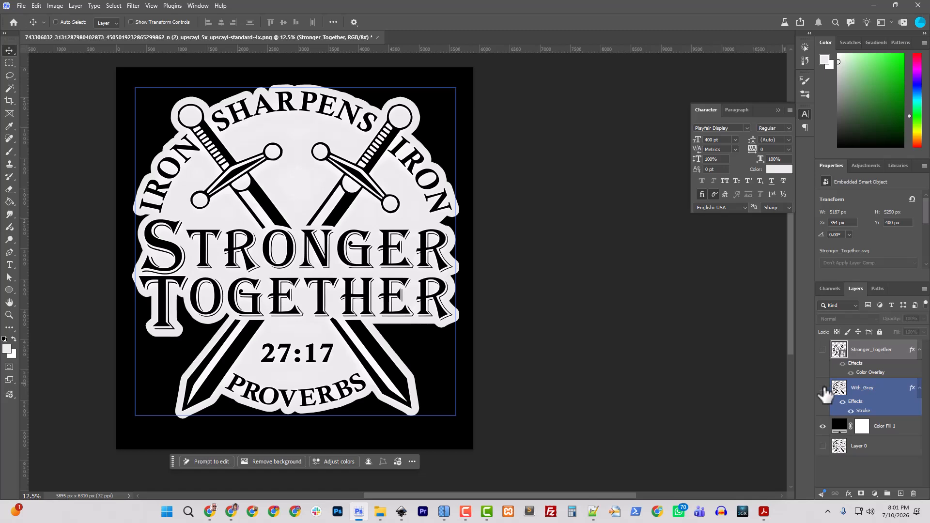
click(822, 388)
click(822, 350)
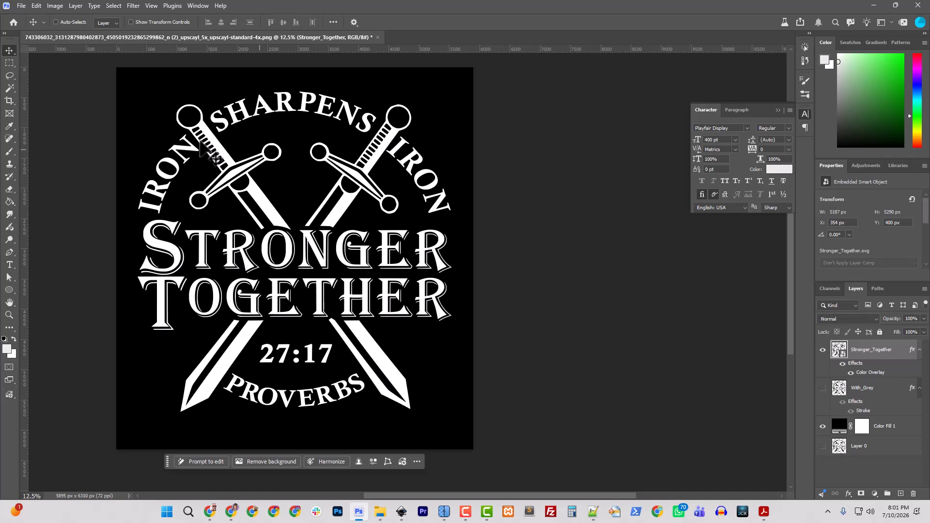
ctrl+click(295, 335)
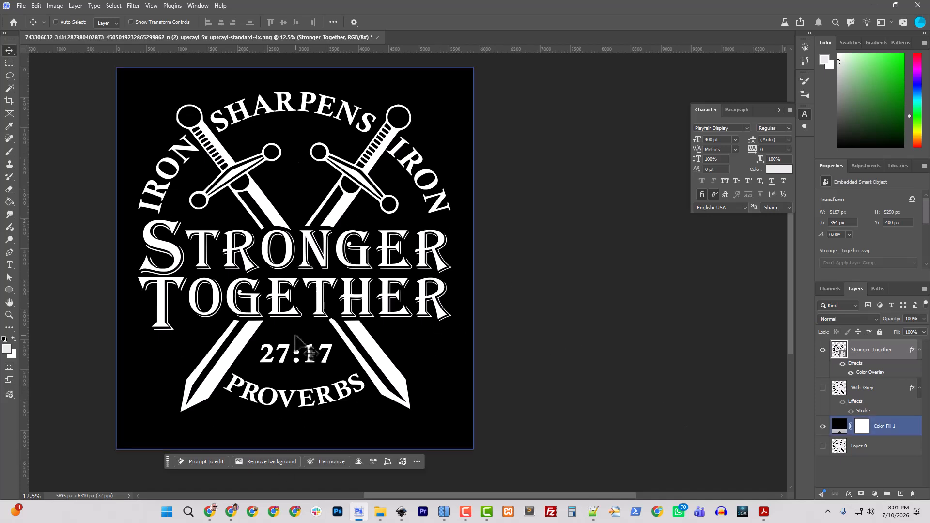